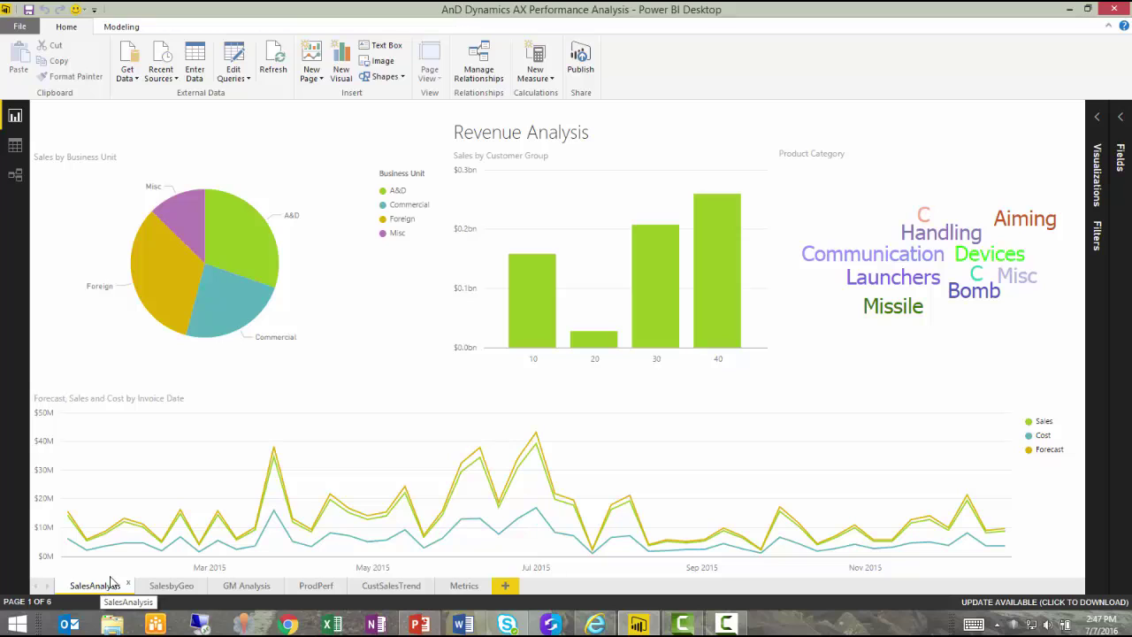
# Step: Go from SalesbyGeo to the GM Analysis page and play its 2015 bubble animation
pyautogui.moveTo(163, 293)
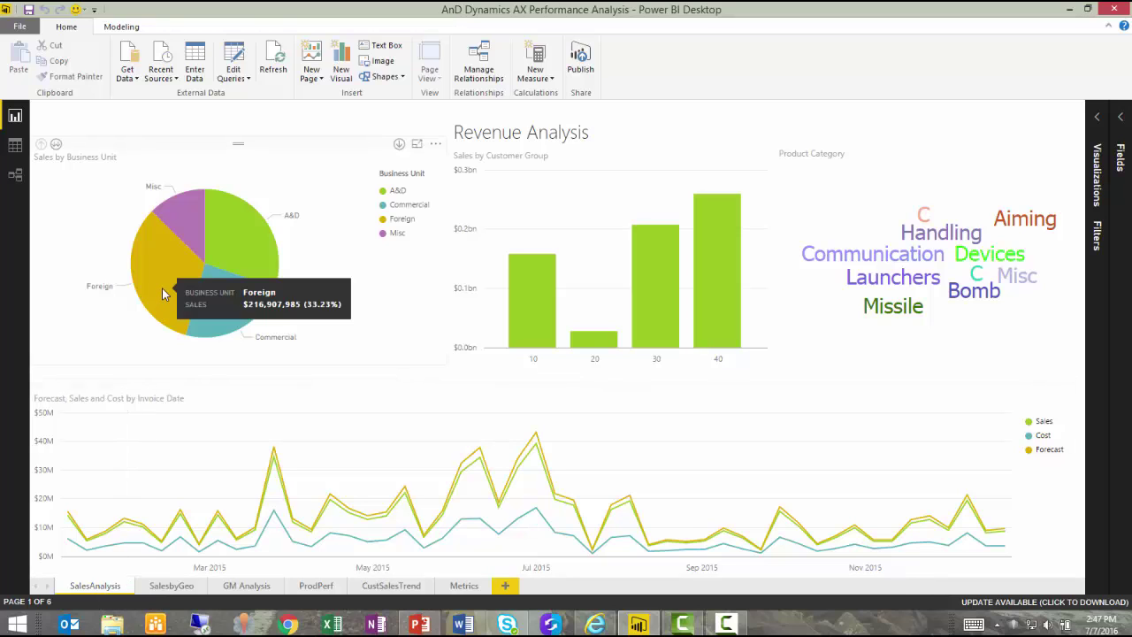
pyautogui.click(165, 587)
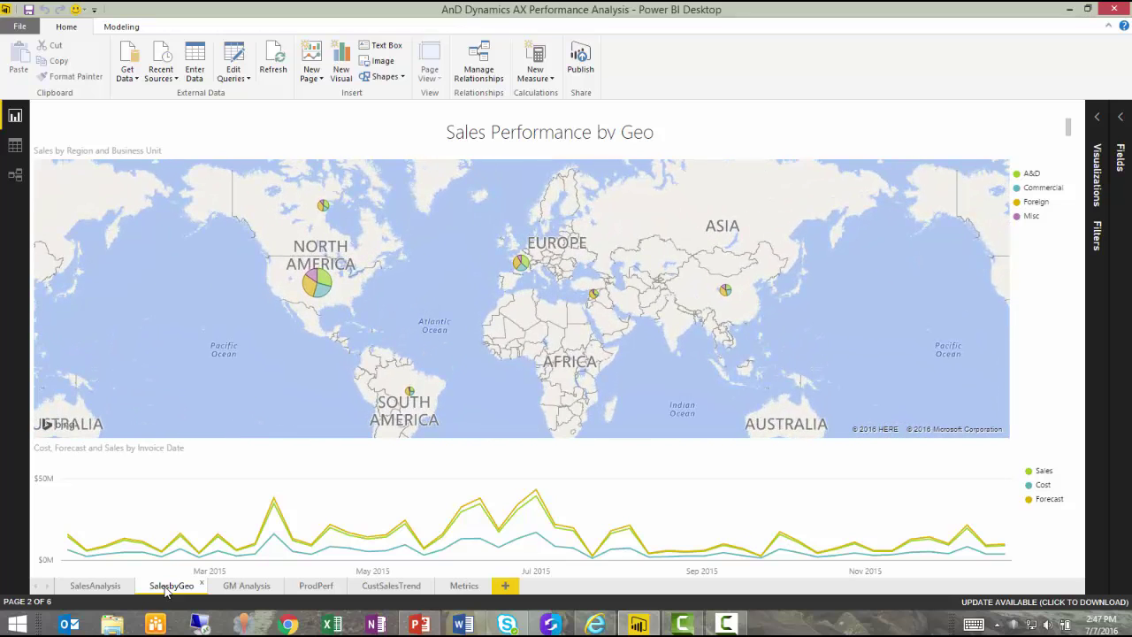
pyautogui.click(247, 587)
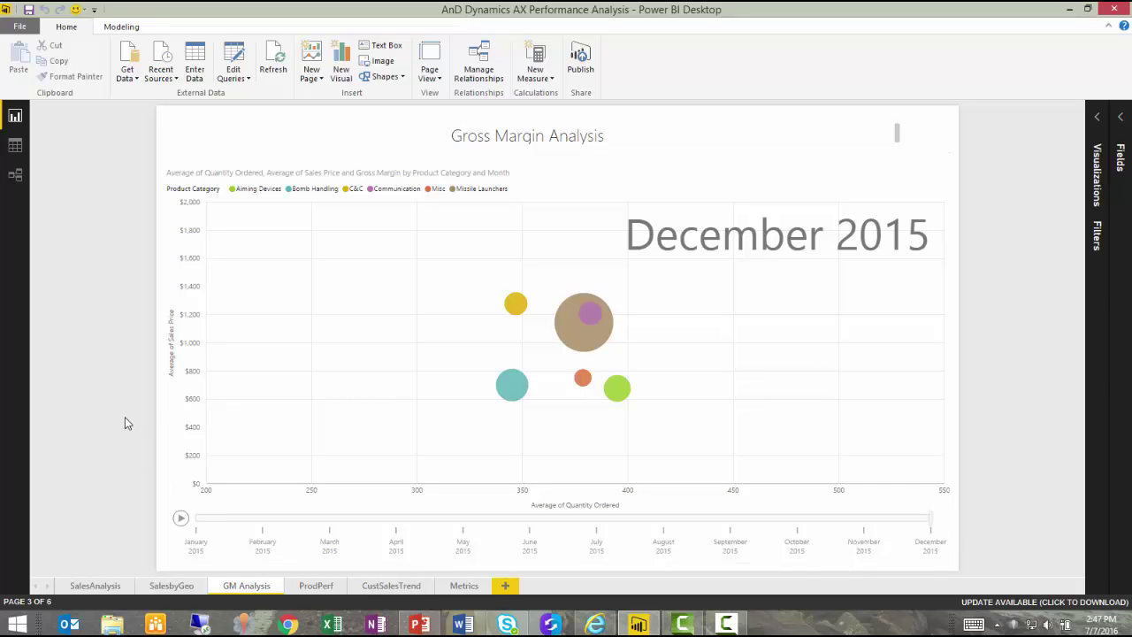
pyautogui.click(181, 518)
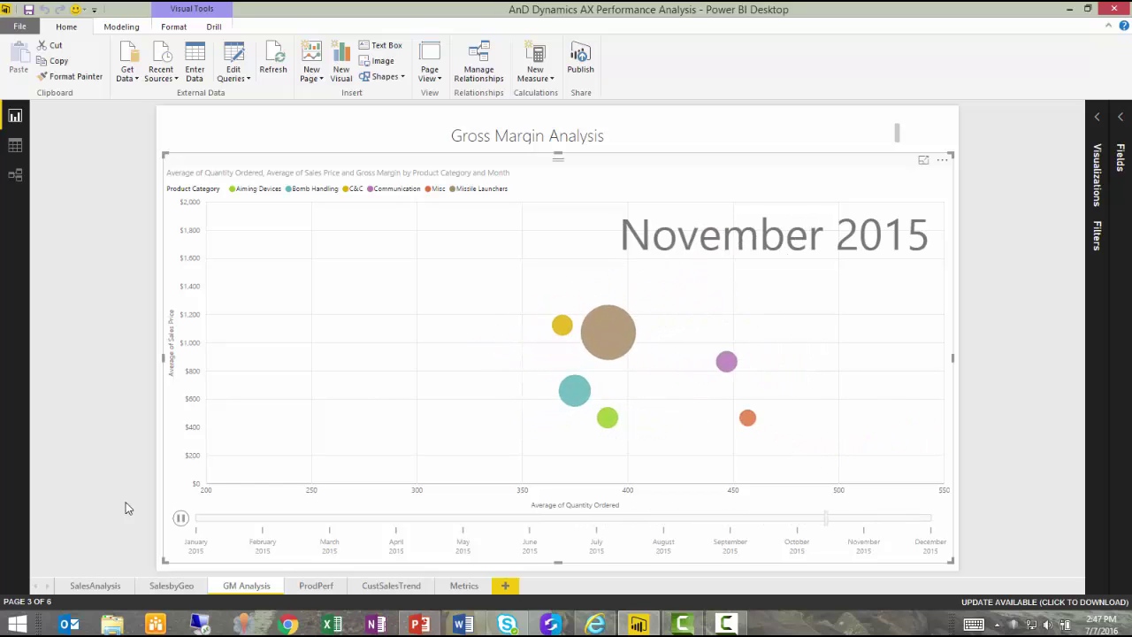
# Step: On ProdPerf, toggle the customer group 30 filter and filter to Bomb Handling products
pyautogui.click(309, 586)
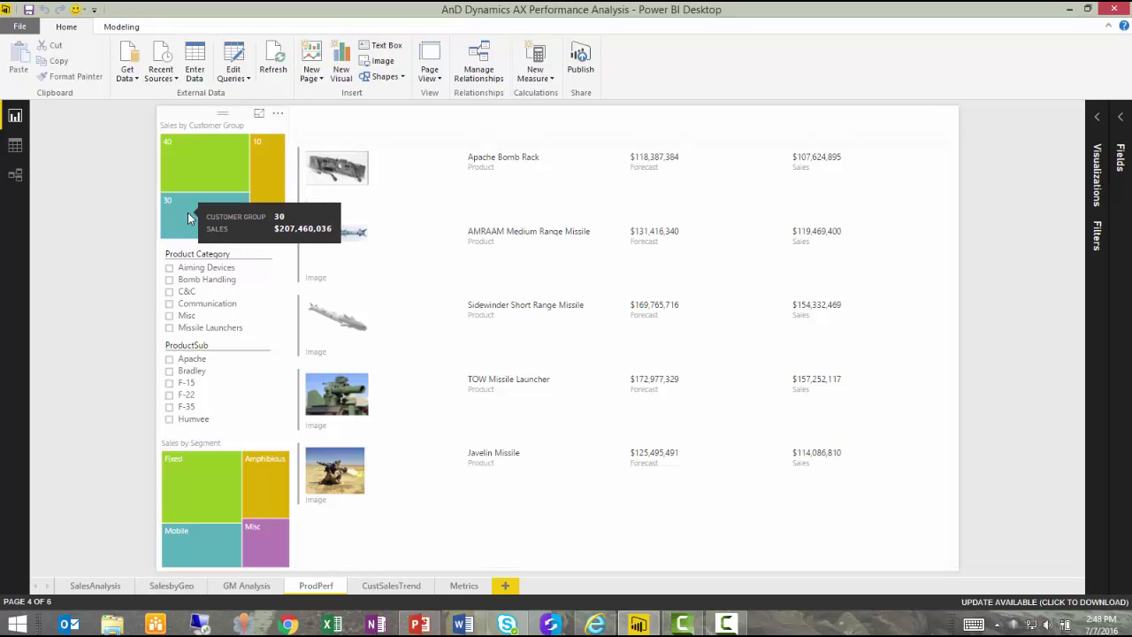
pyautogui.click(188, 213)
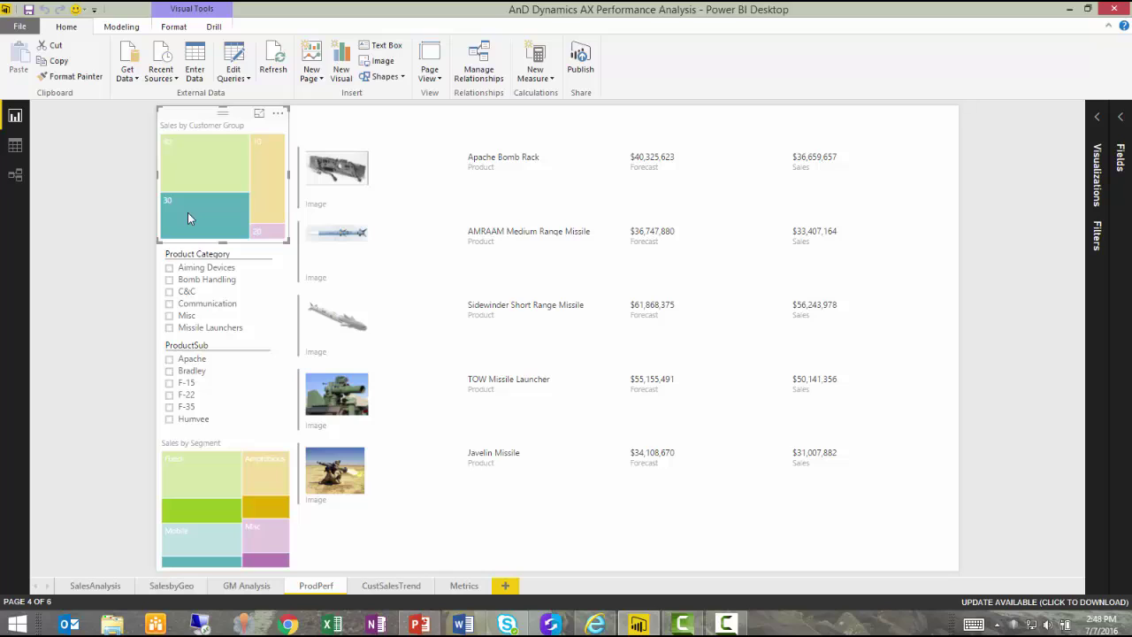
pyautogui.click(188, 212)
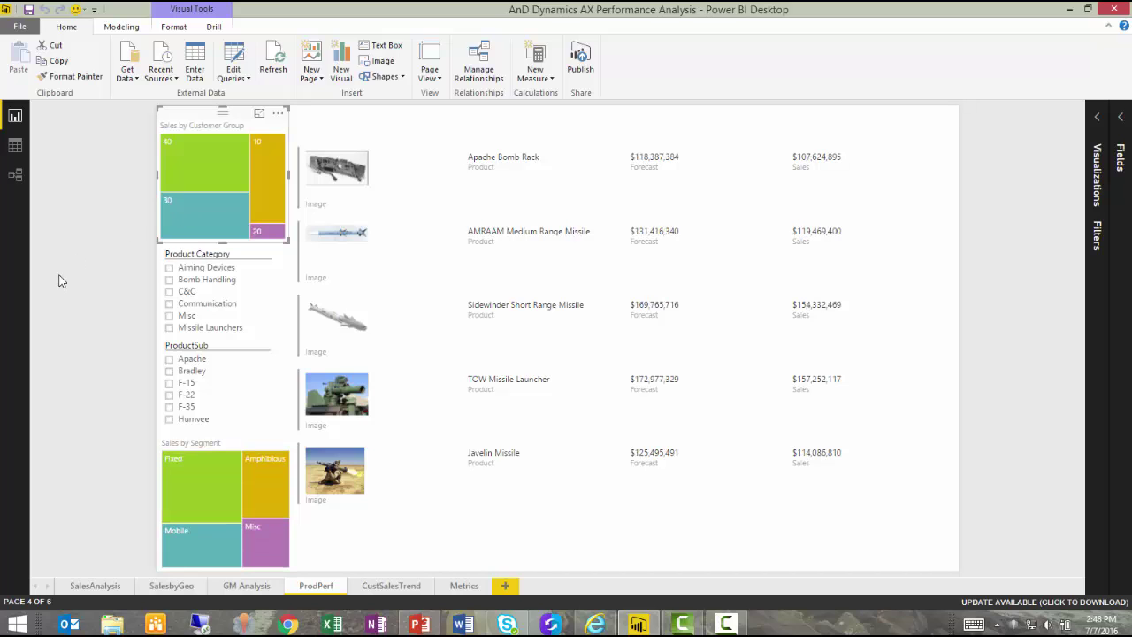
pyautogui.click(169, 279)
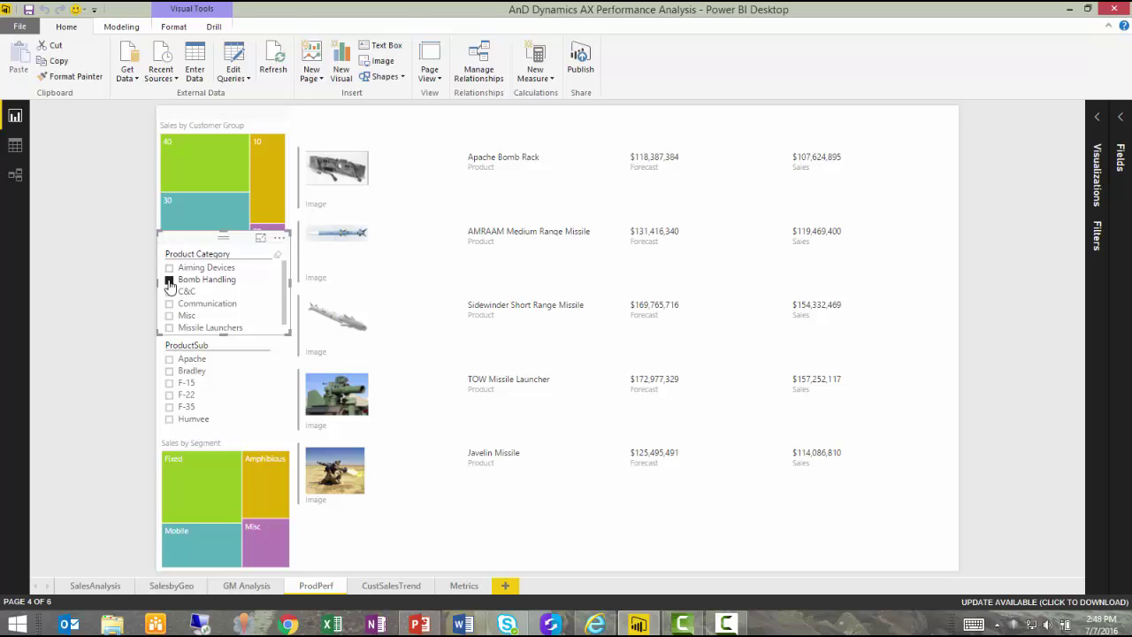
# Step: Tour the CustSalesTrend and Metrics pages, then return to SalesAnalysis
pyautogui.click(389, 585)
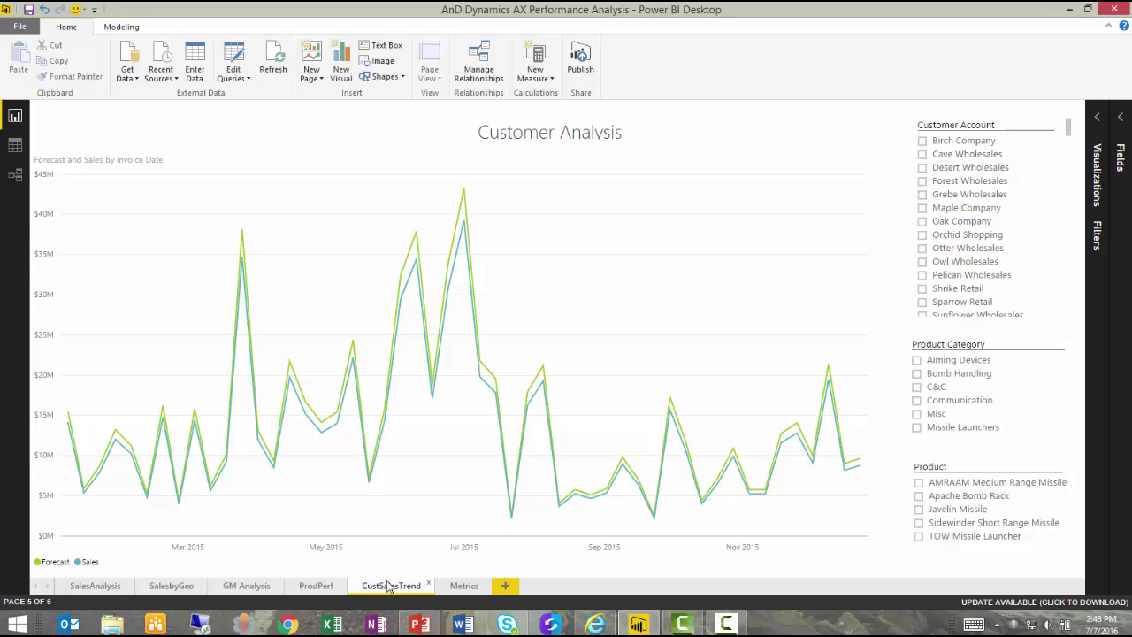
pyautogui.click(465, 586)
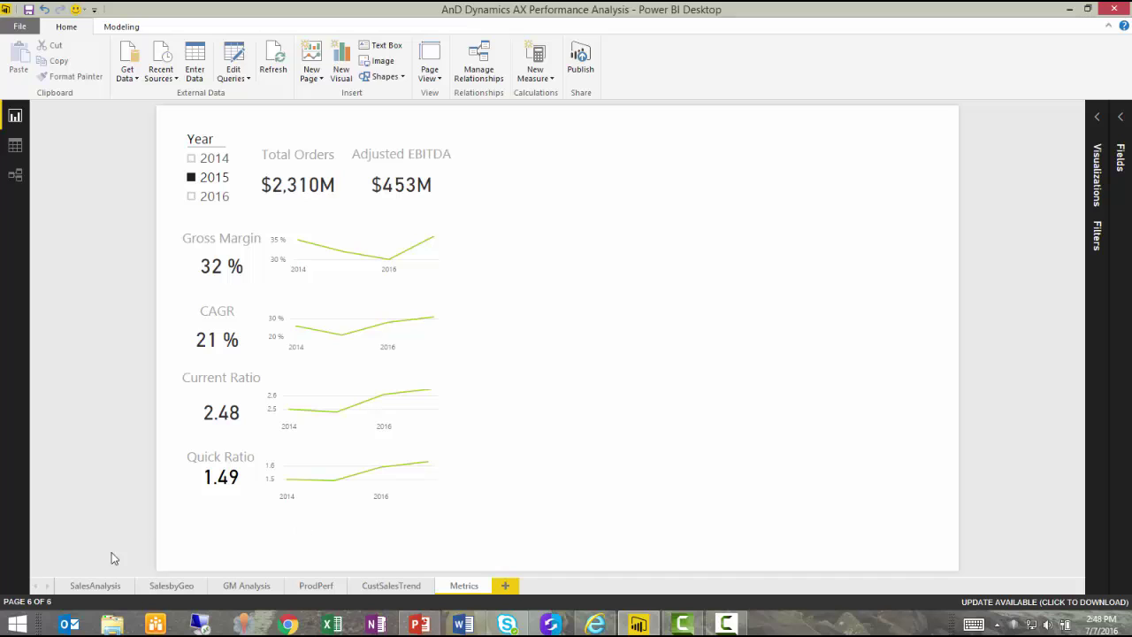
pyautogui.click(100, 586)
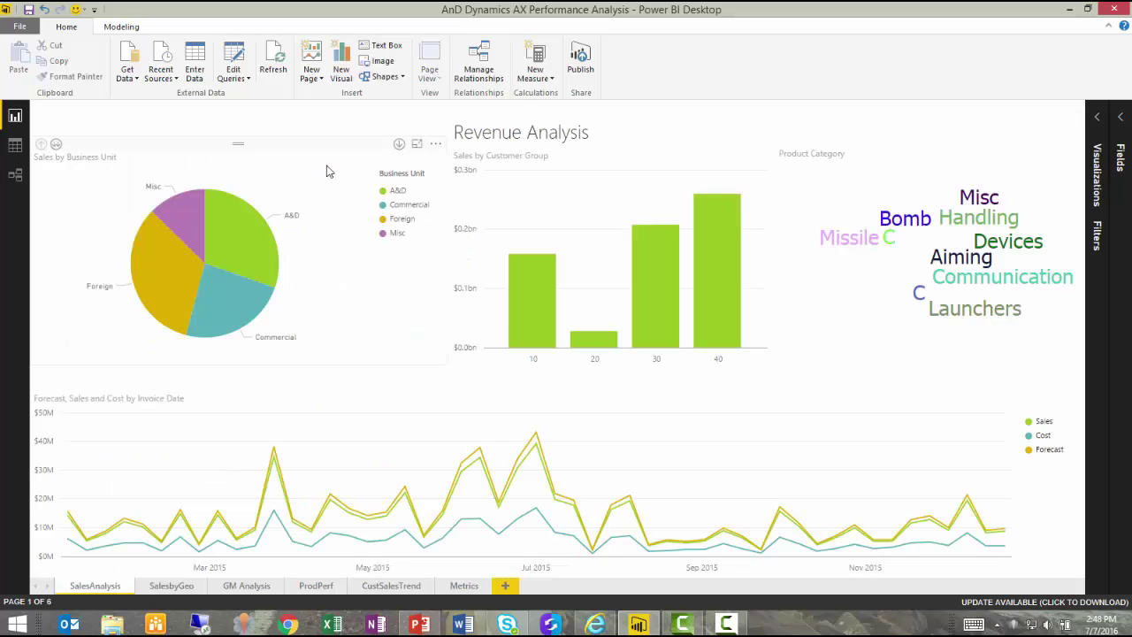
pyautogui.click(137, 79)
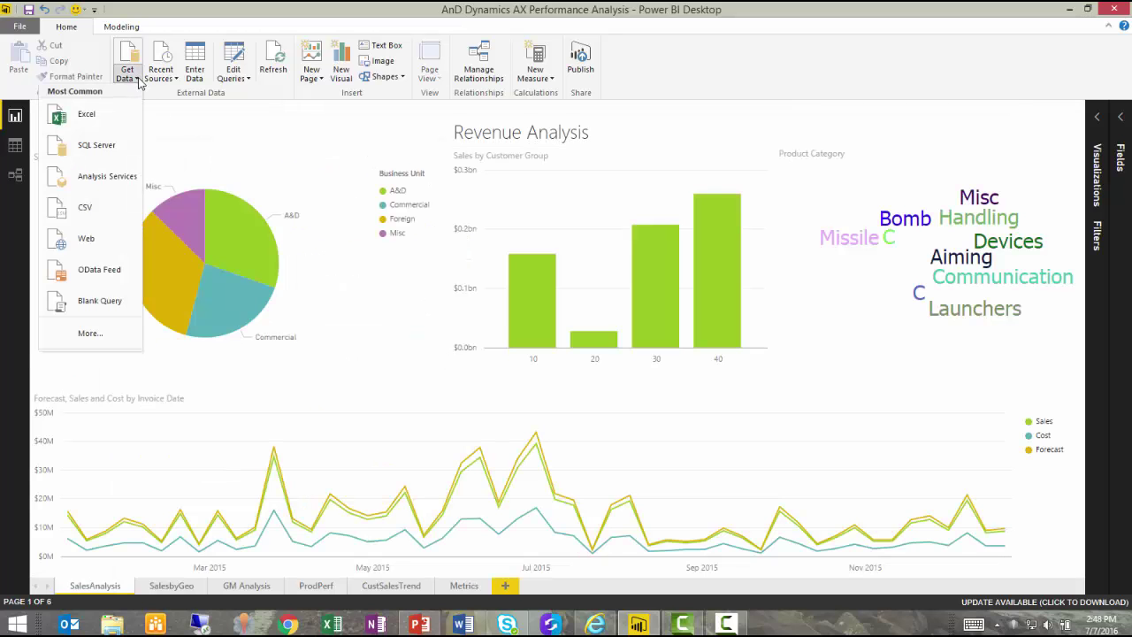
pyautogui.click(99, 334)
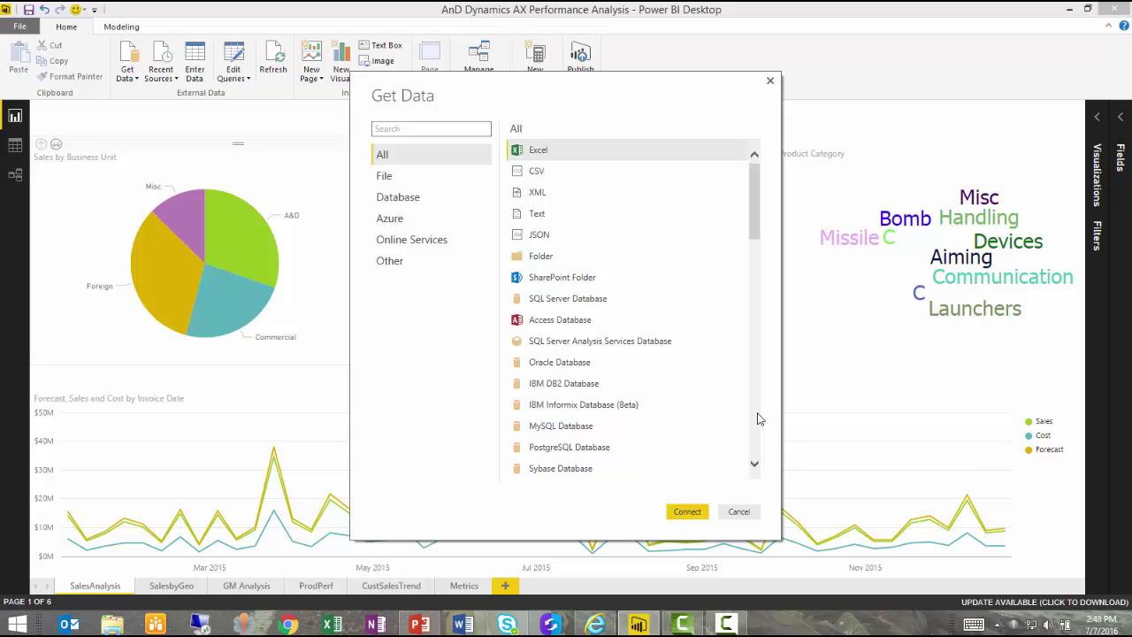
pyautogui.scroll(-5, 757, 424)
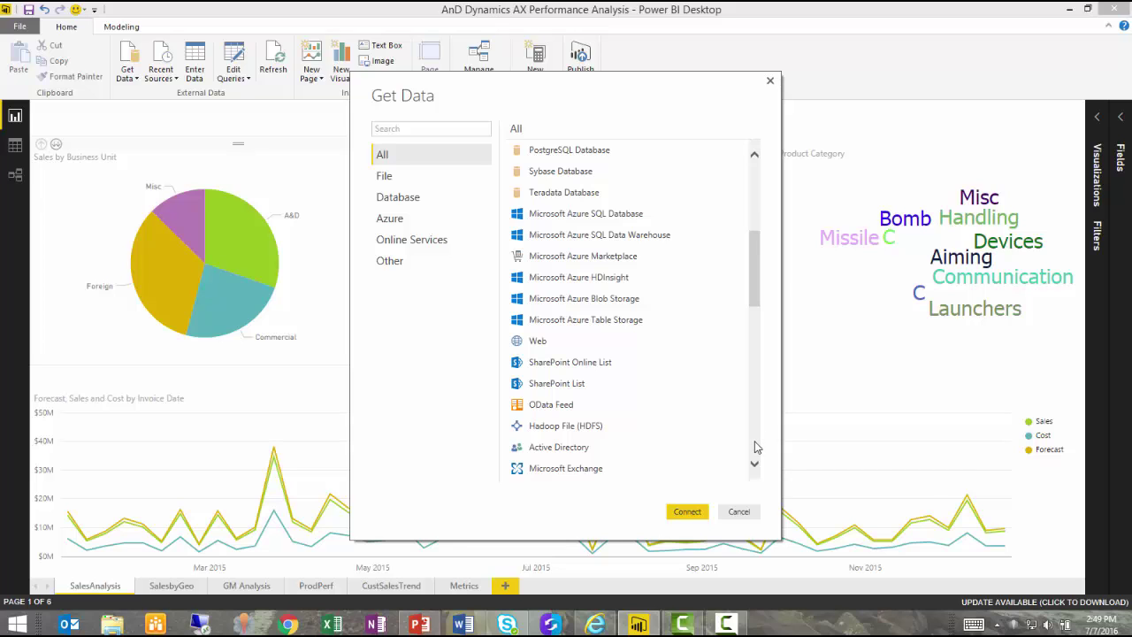
pyautogui.scroll(-5, 757, 442)
pyautogui.press('Escape')
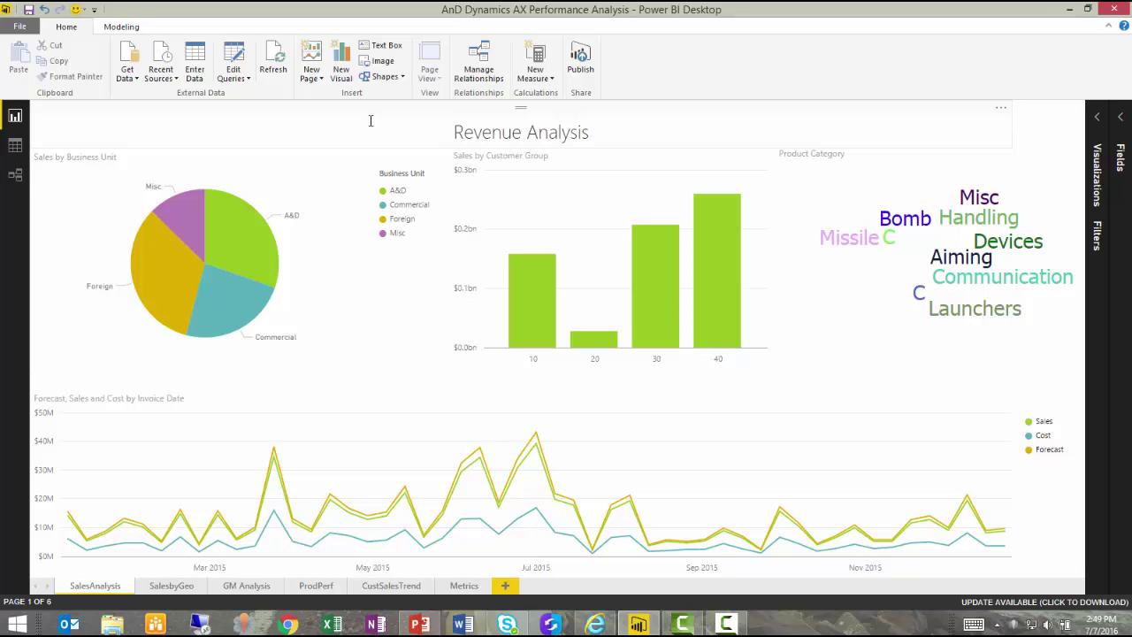
# Step: Publish the report and sign in to powerbi.com with the work account
pyautogui.click(582, 69)
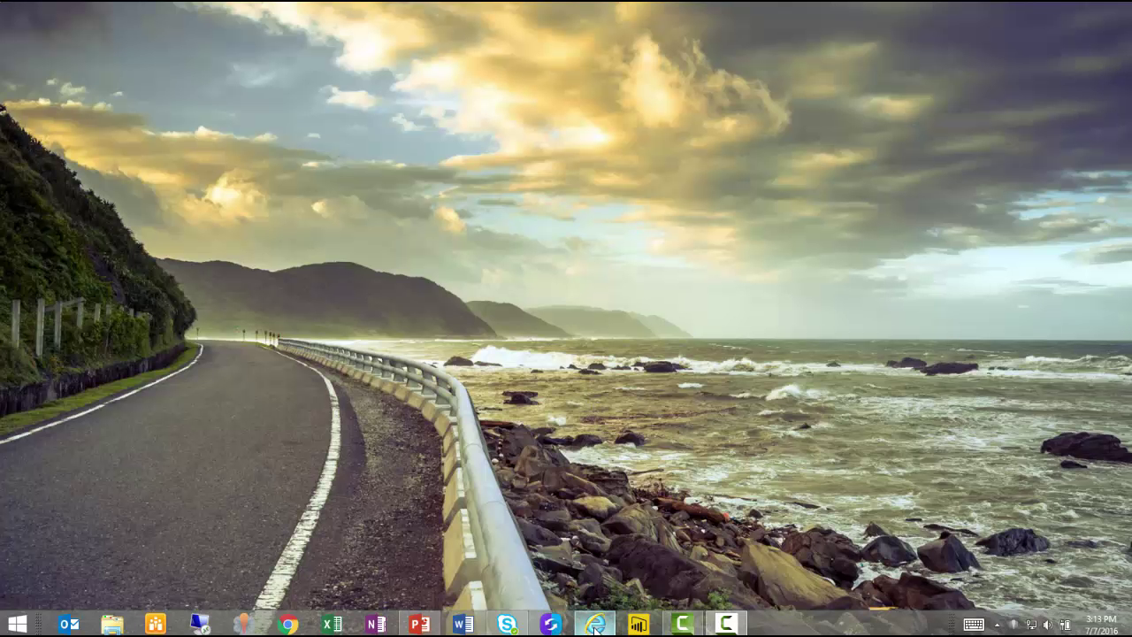
pyautogui.click(595, 625)
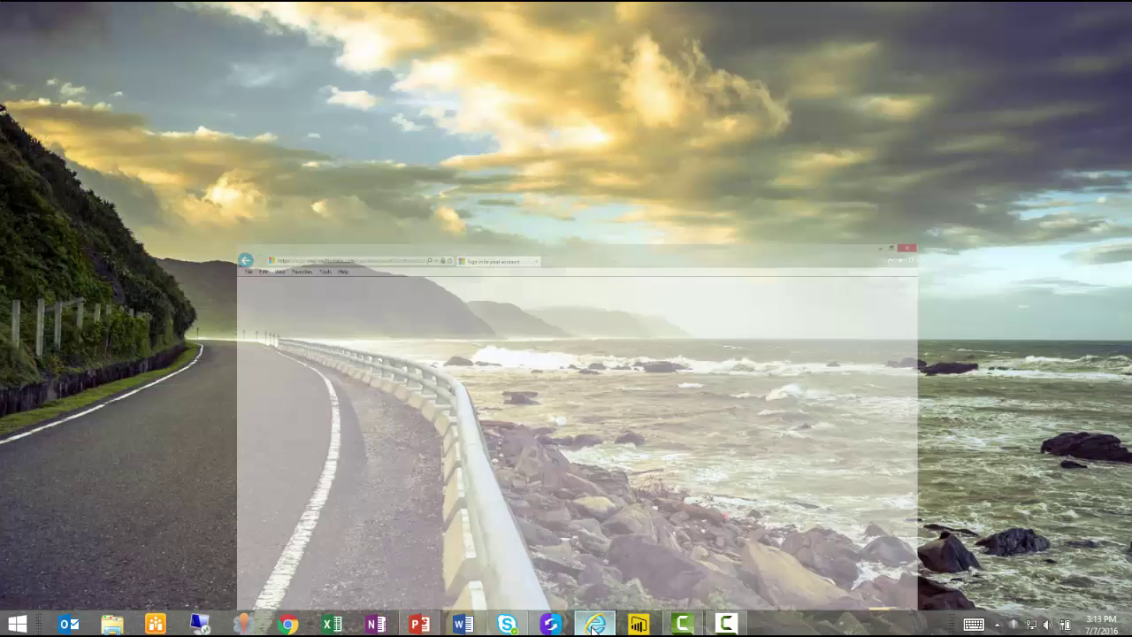
pyautogui.click(939, 214)
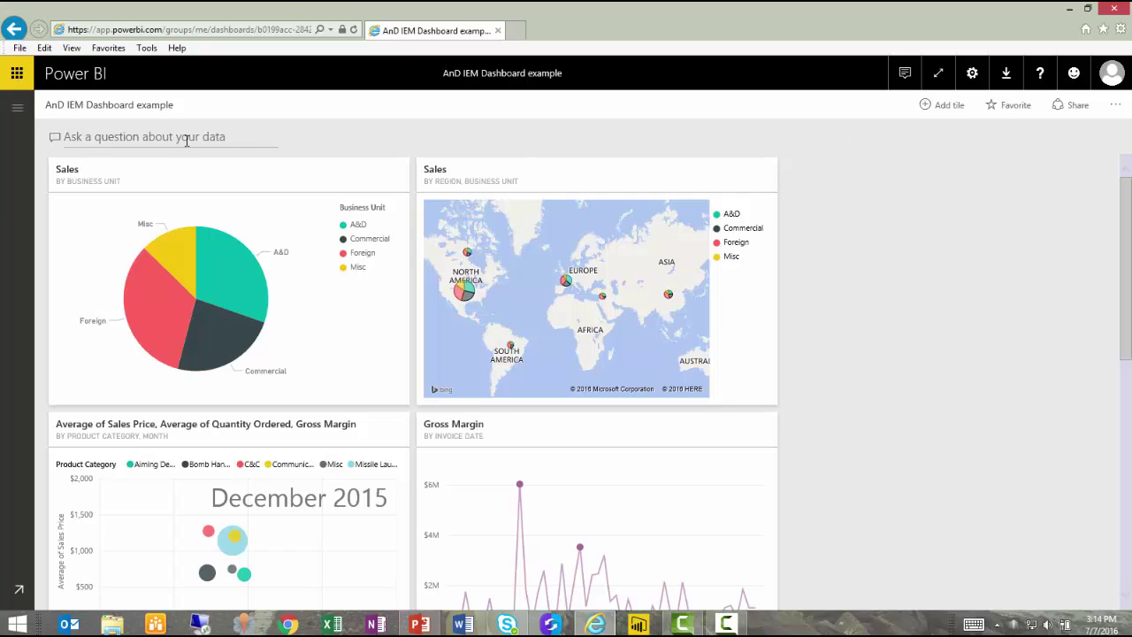
# Step: Browse the Inventory and Financial Performance dashboards, then return to the AnD IEM Dashboard example
pyautogui.click(16, 109)
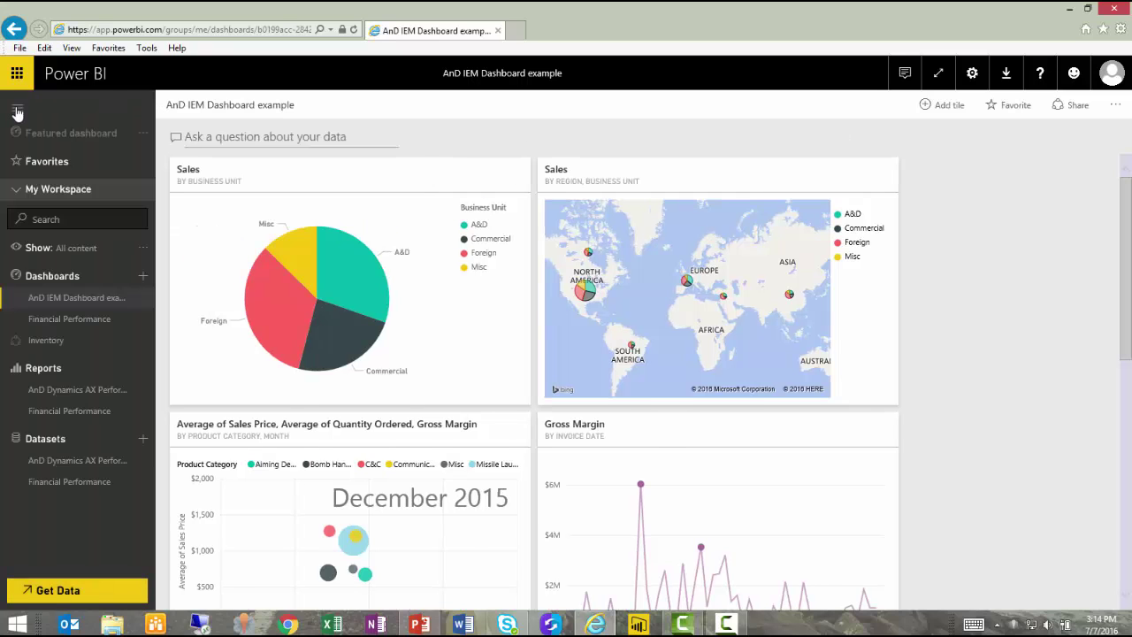
pyautogui.click(45, 341)
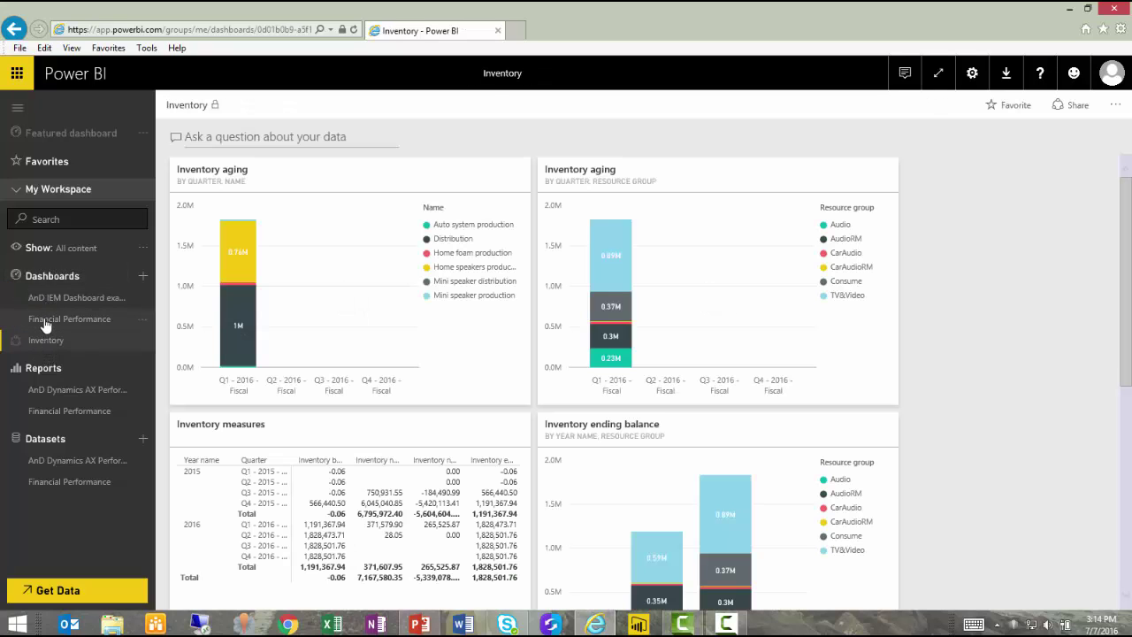
pyautogui.click(45, 320)
pyautogui.click(46, 298)
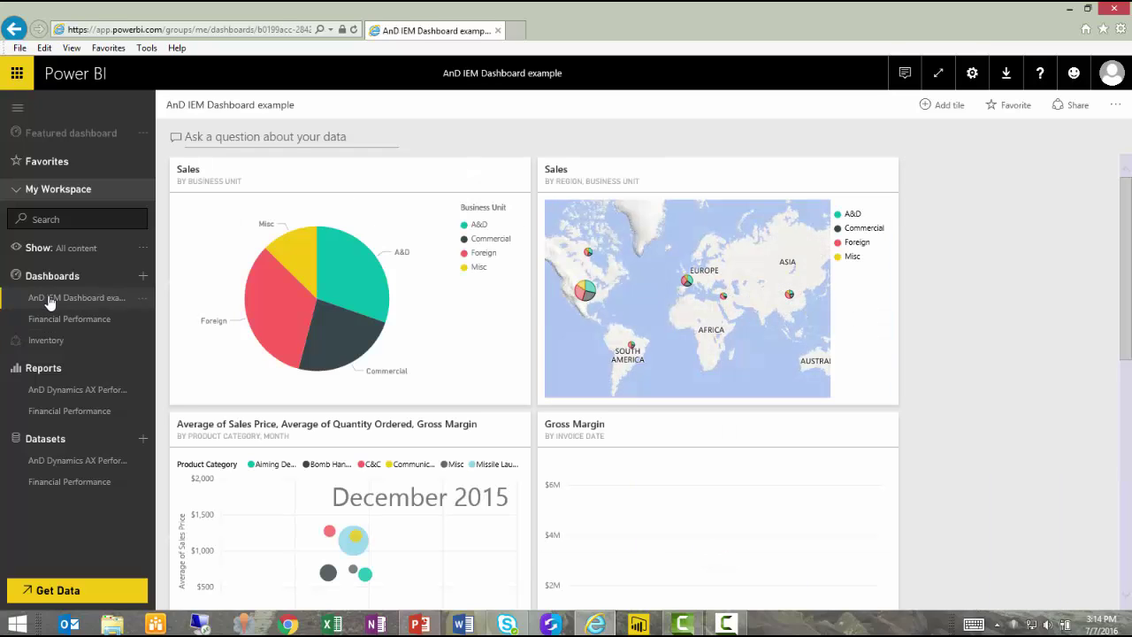
pyautogui.click(16, 107)
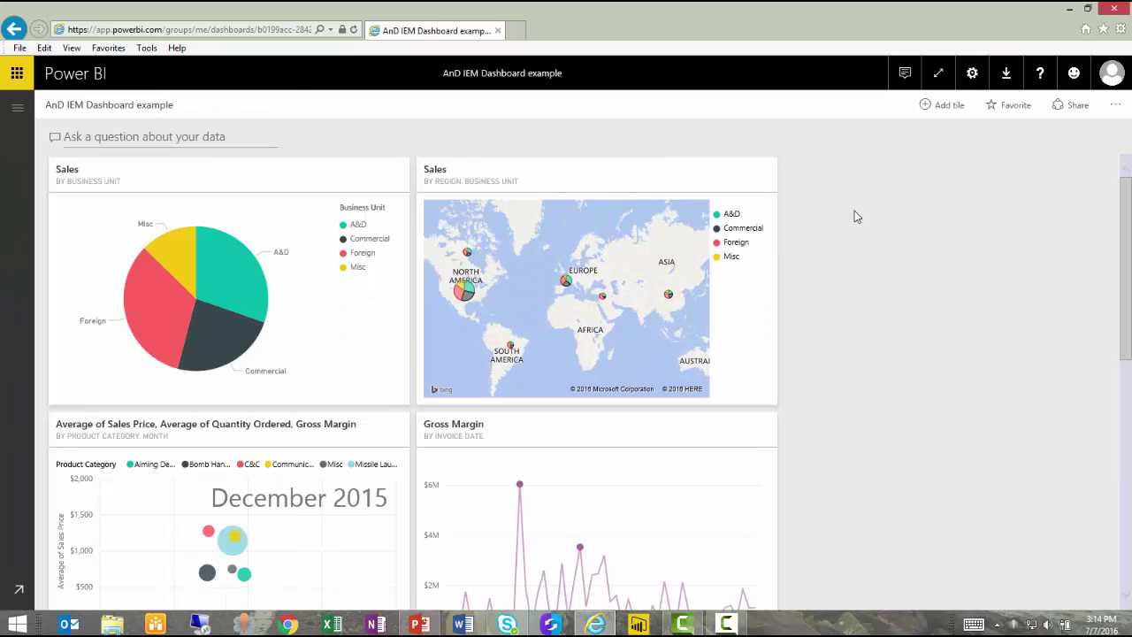
# Step: Open the sales pie tile's report, cross-filter to A&D and Foreign, then return to the dashboard
pyautogui.moveTo(229, 270)
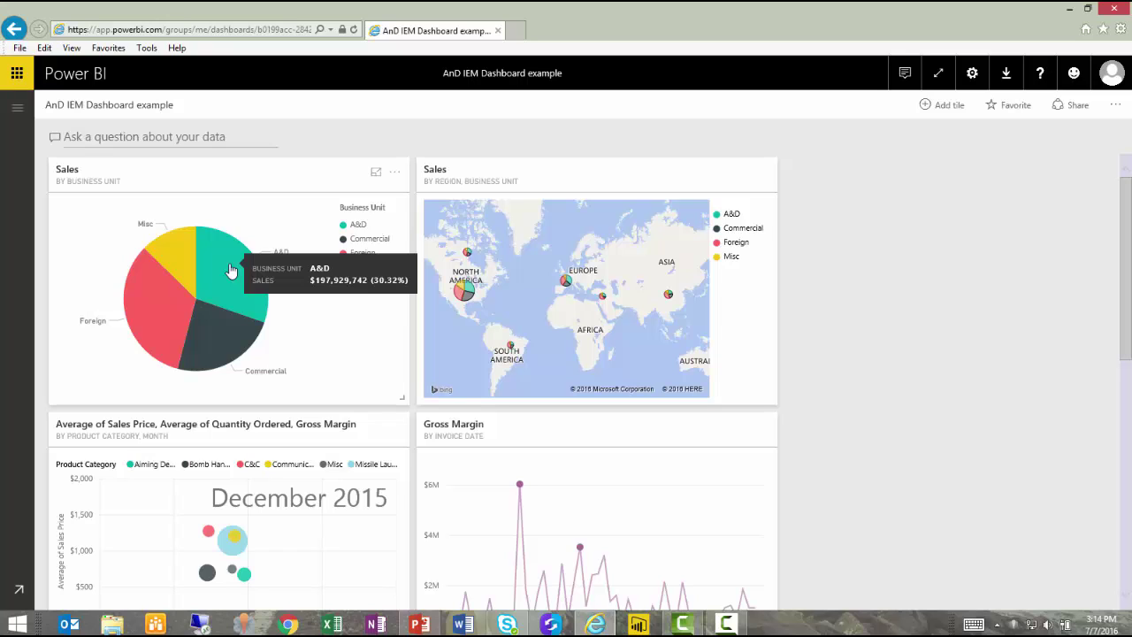
pyautogui.click(219, 339)
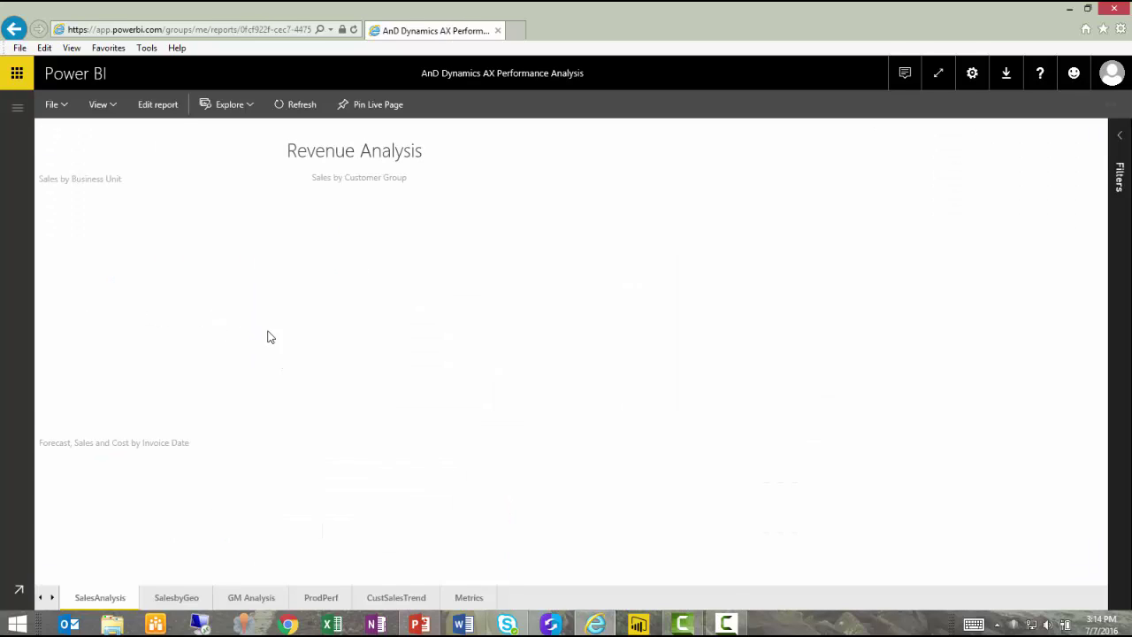
pyautogui.click(250, 262)
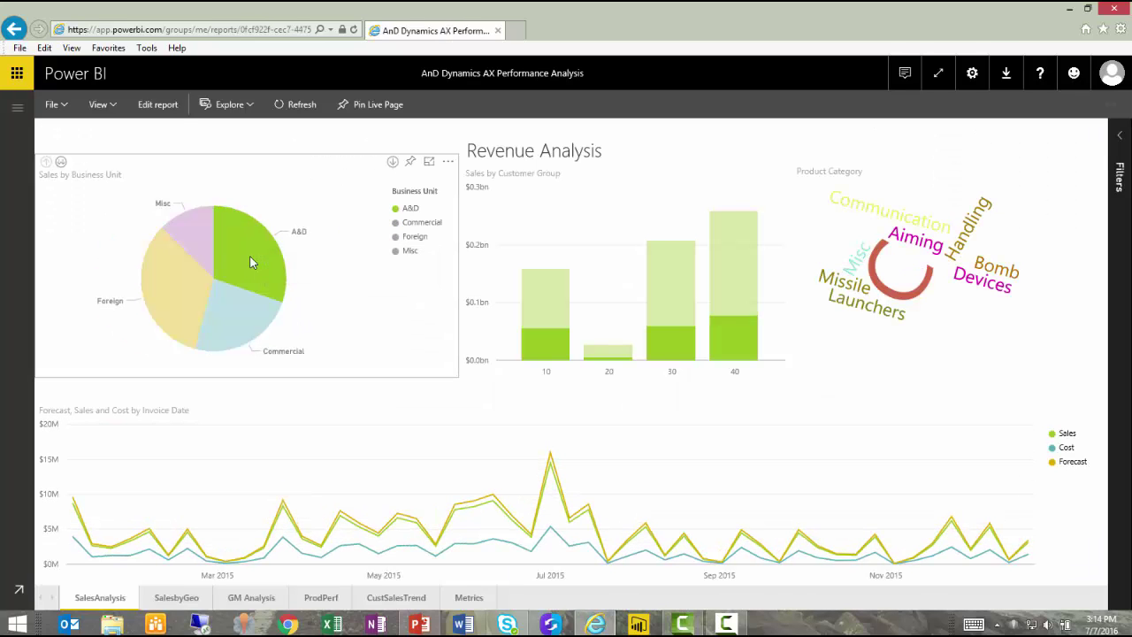
pyautogui.click(173, 275)
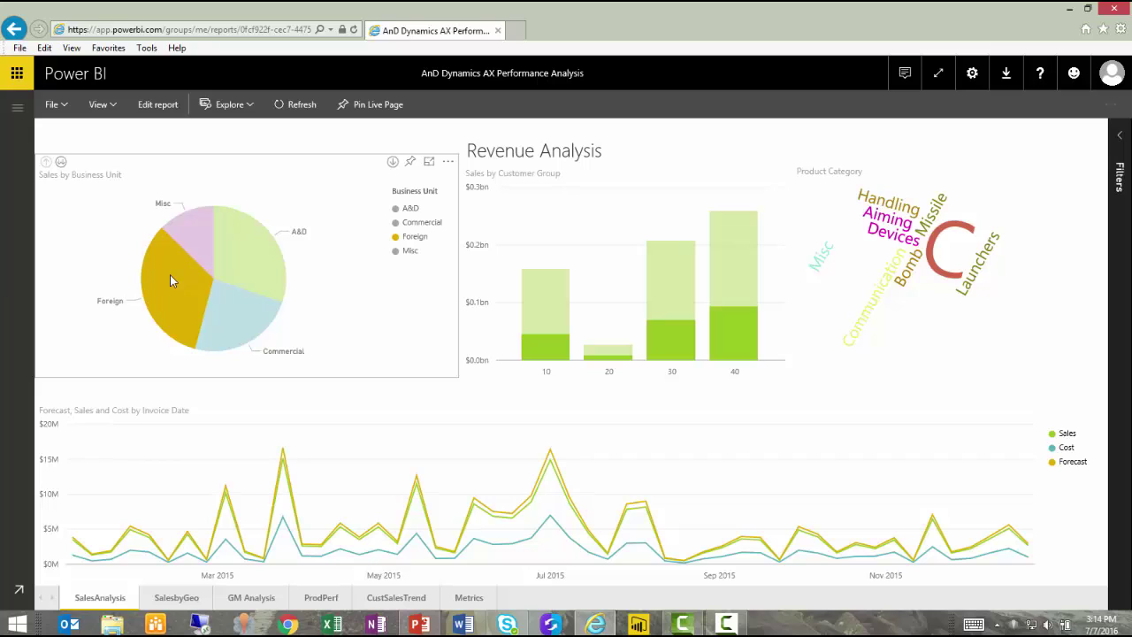
pyautogui.click(62, 78)
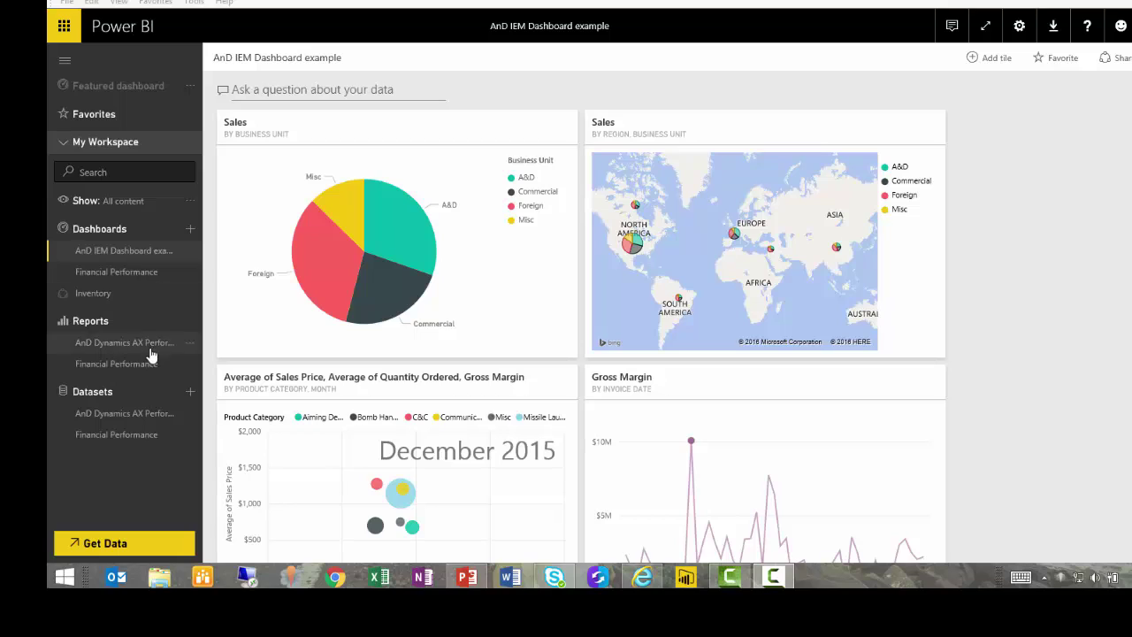
# Step: View quick insights for the AnD Dynamics AX dataset
pyautogui.click(178, 418)
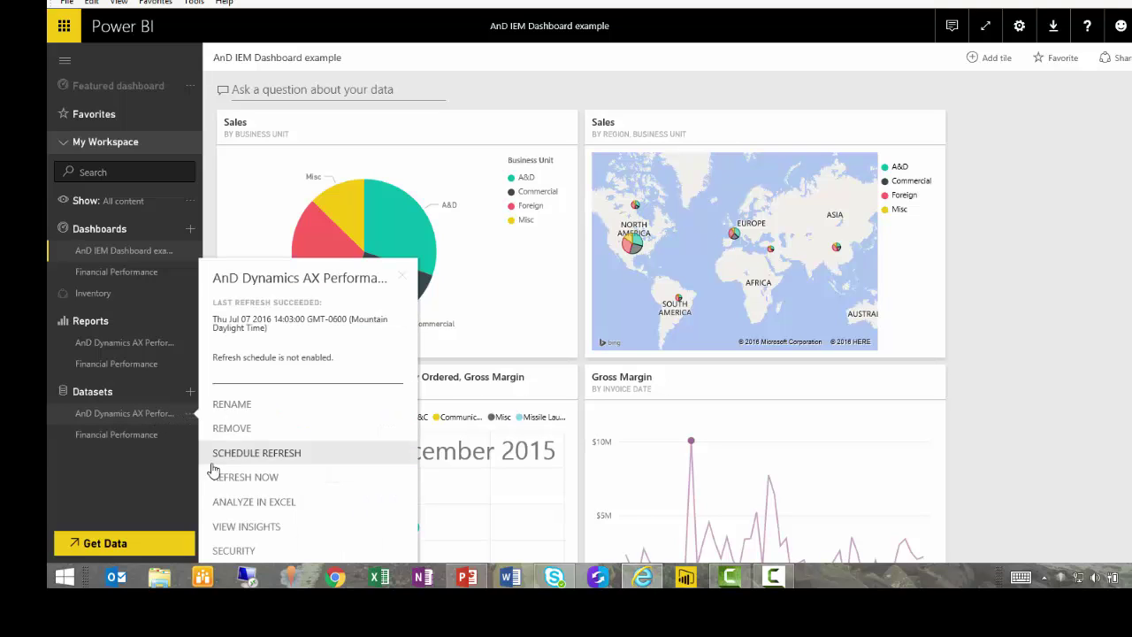
pyautogui.click(242, 528)
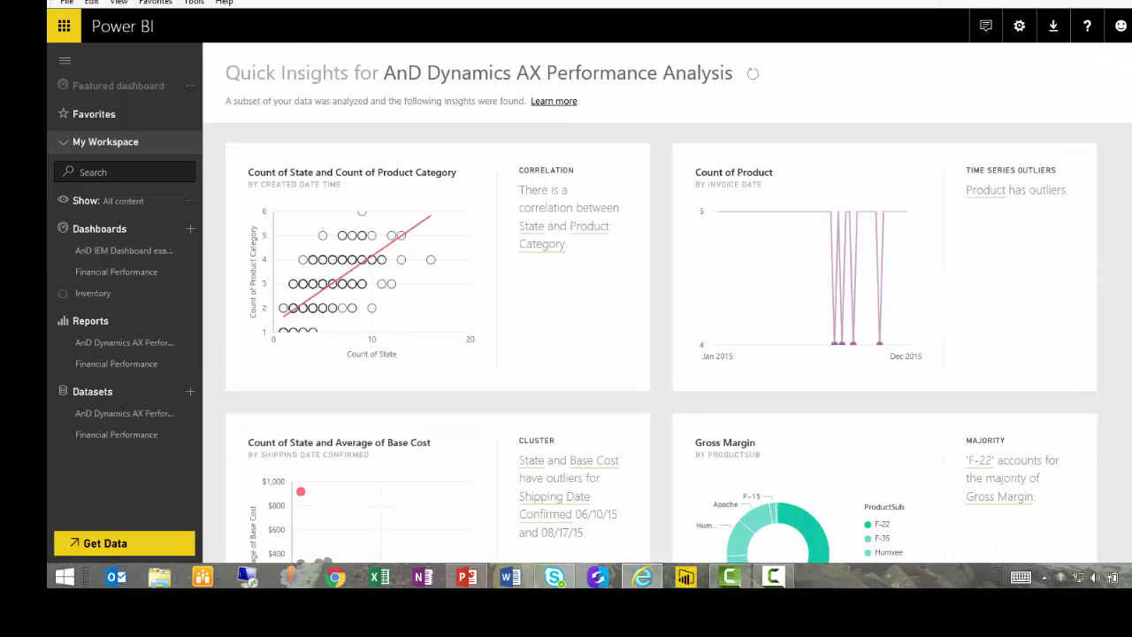
pyautogui.scroll(-5, 661, 345)
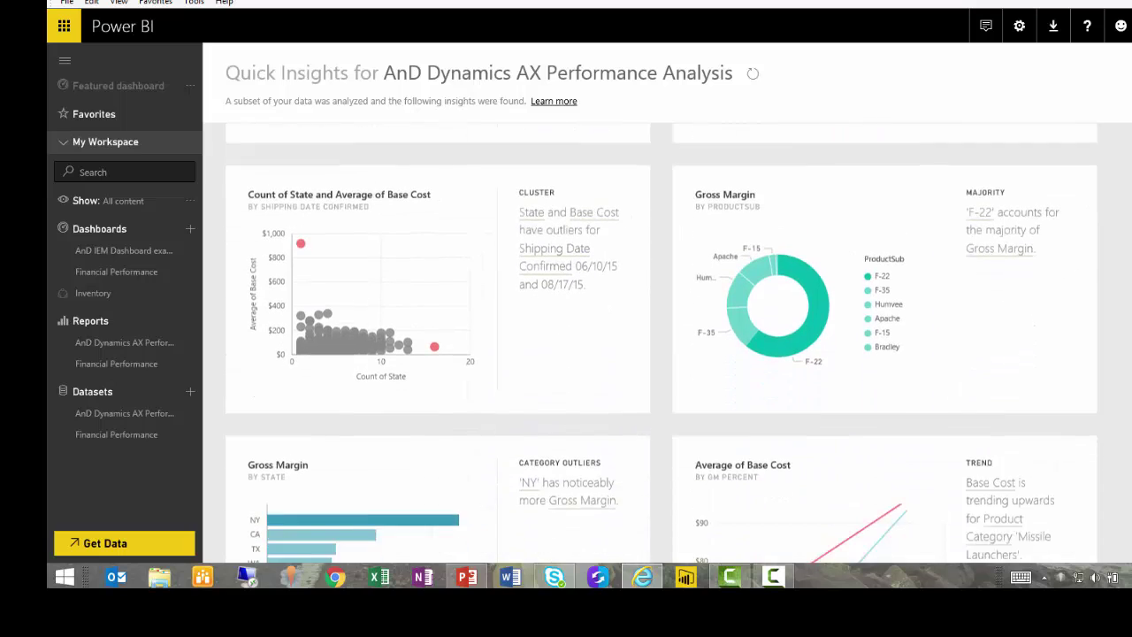
pyautogui.scroll(-2, 661, 345)
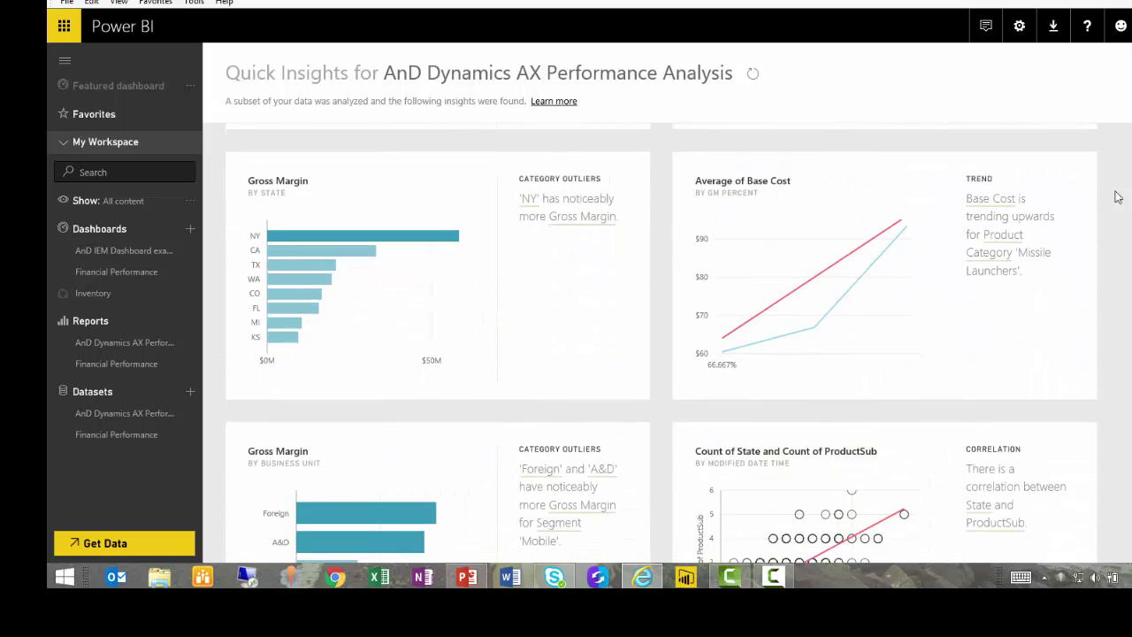
# Step: Pin the Average of Base Cost insight to the AnD IEM Dashboard example and check it there
pyautogui.click(1064, 165)
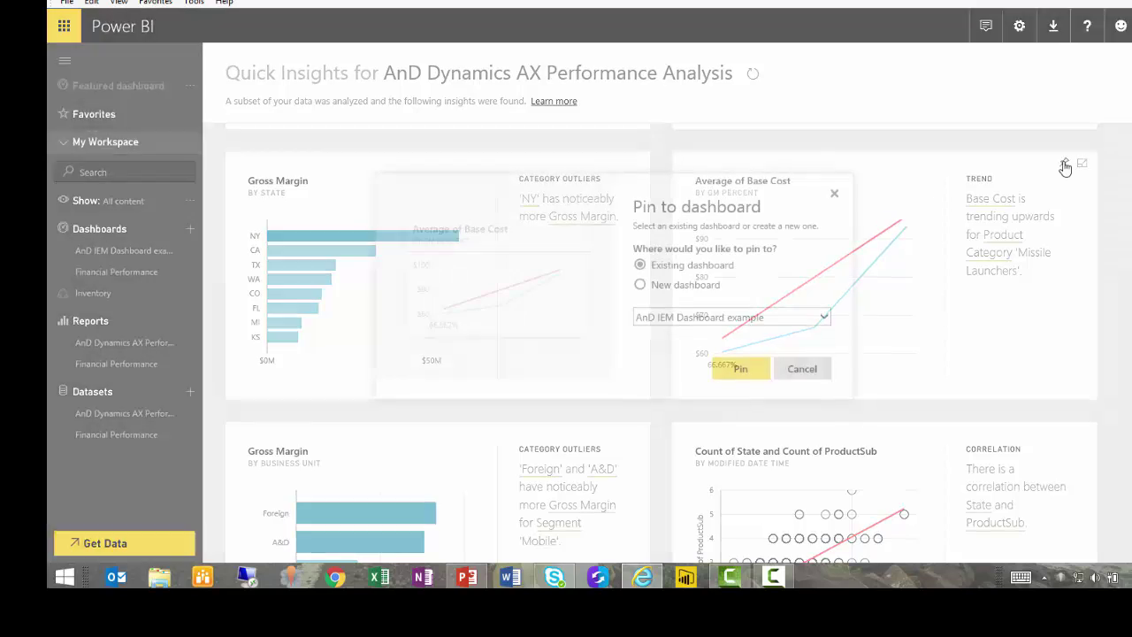
pyautogui.click(743, 371)
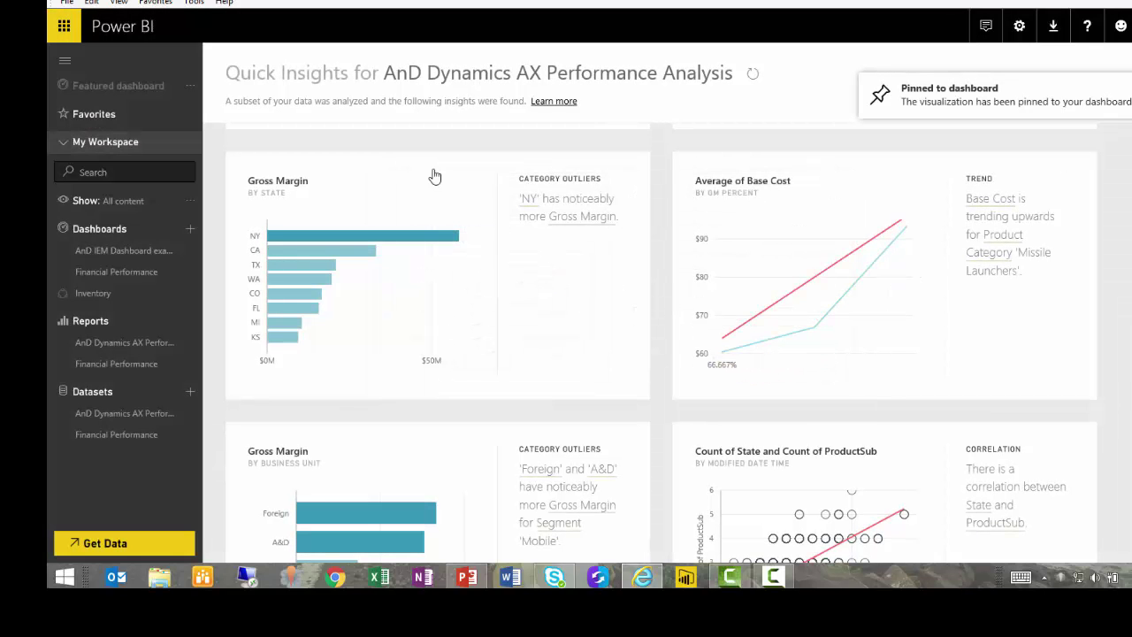
pyautogui.click(118, 34)
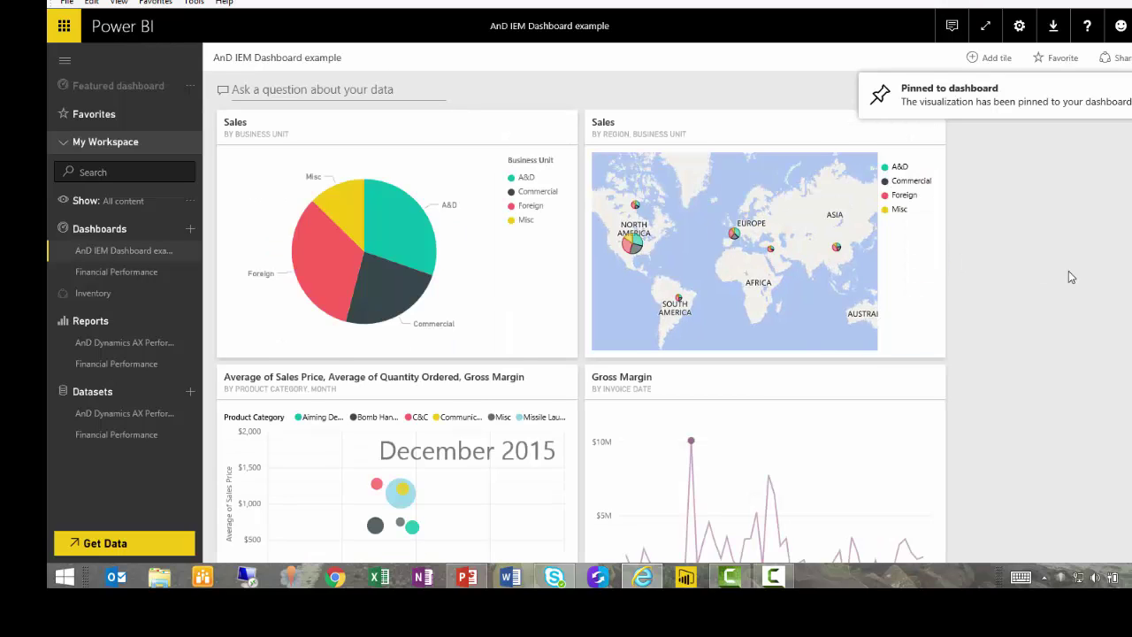
pyautogui.scroll(-5, 1061, 267)
pyautogui.scroll(-3, 1052, 264)
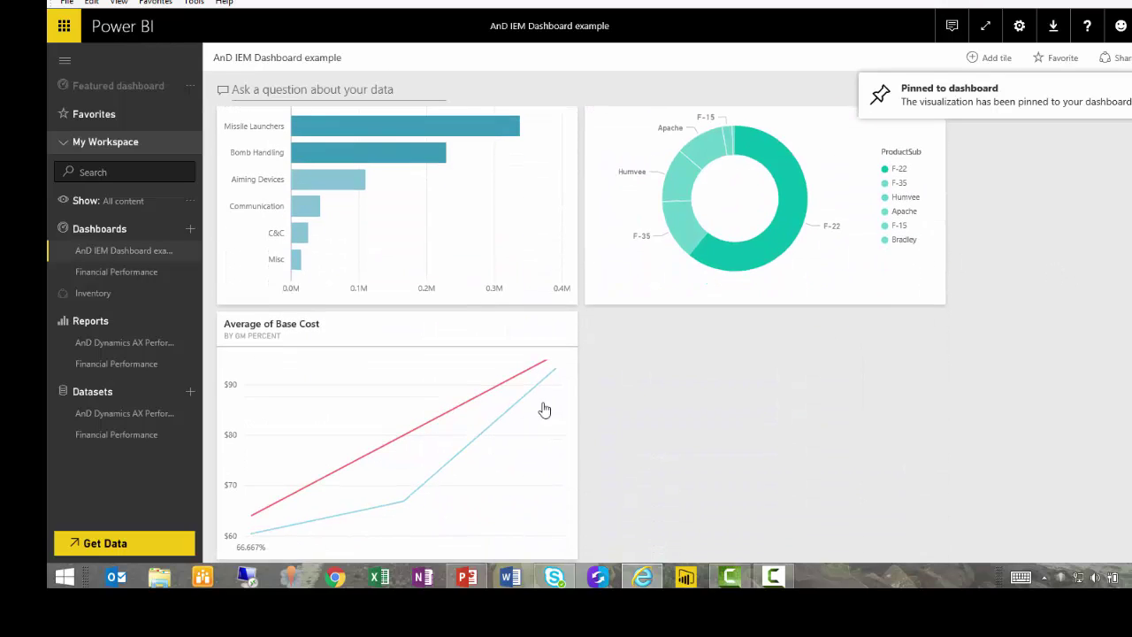
pyautogui.moveTo(413, 403)
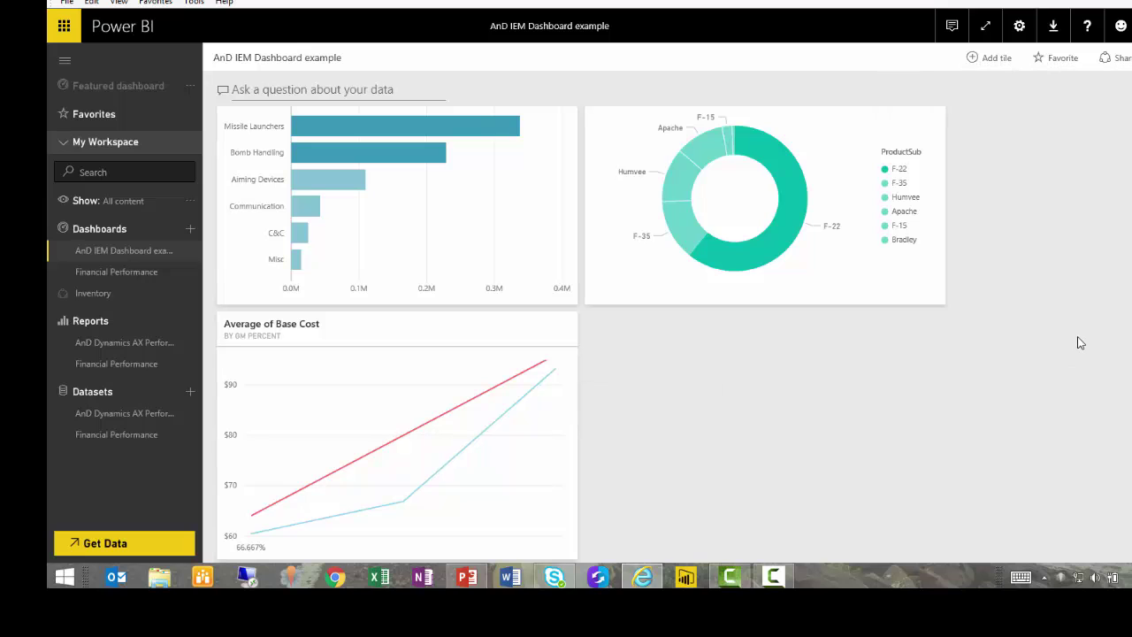
pyautogui.scroll(7, 1079, 333)
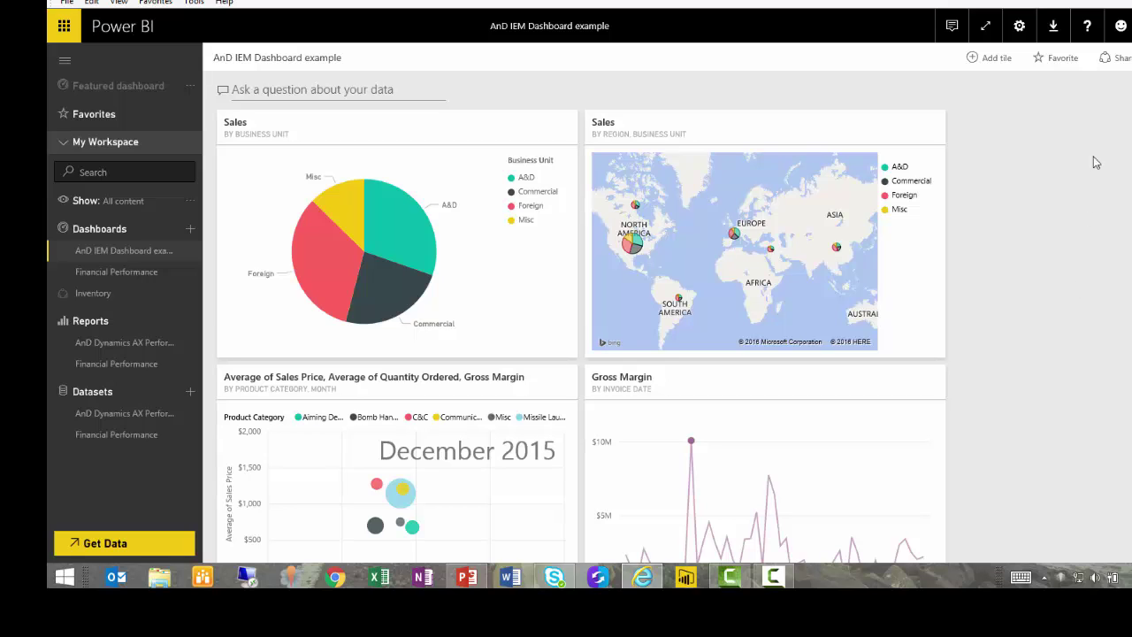
# Step: Start sharing the dashboard and focus the Grant access to field
pyautogui.click(1120, 59)
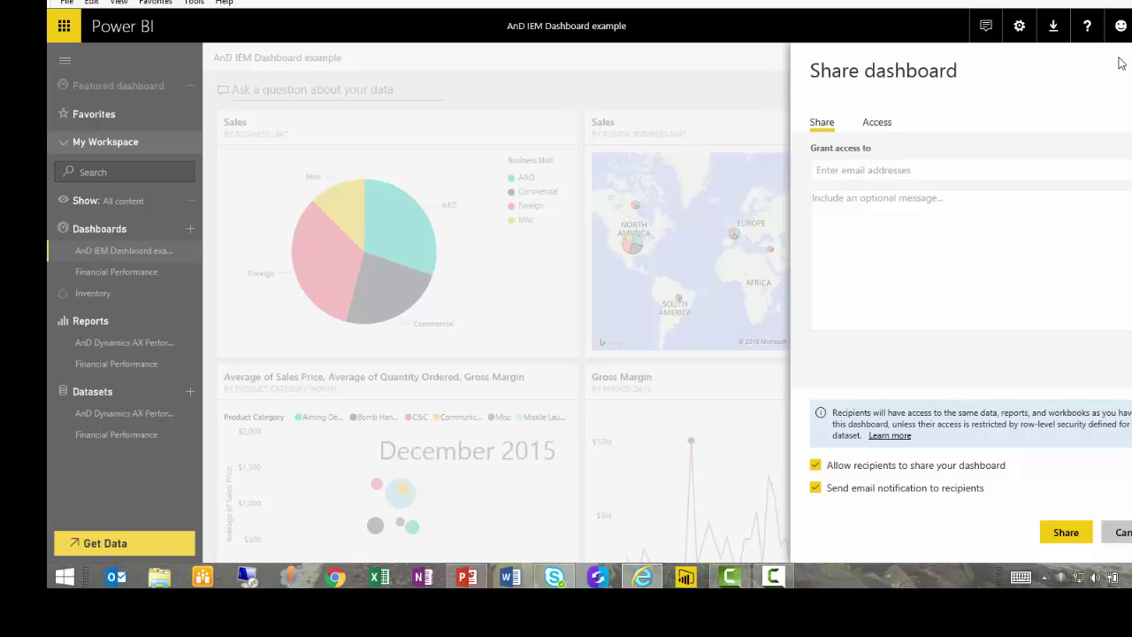
pyautogui.click(904, 171)
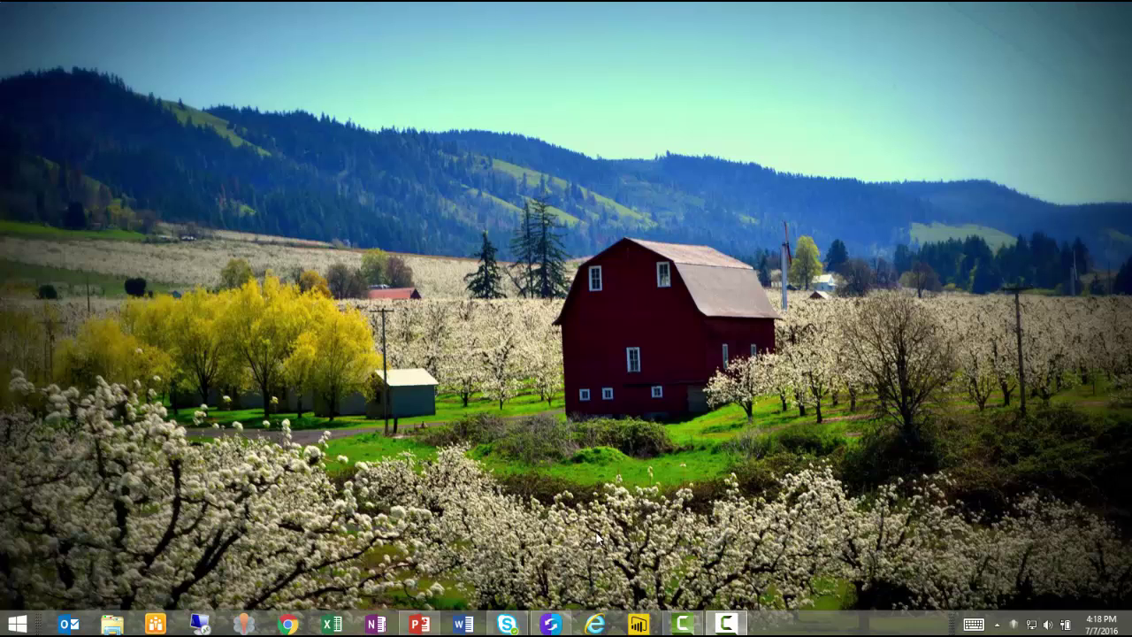
# Step: Mirror the phone via SideSync and open the AnD IEM Dashboard example in the Power BI app
pyautogui.click(550, 624)
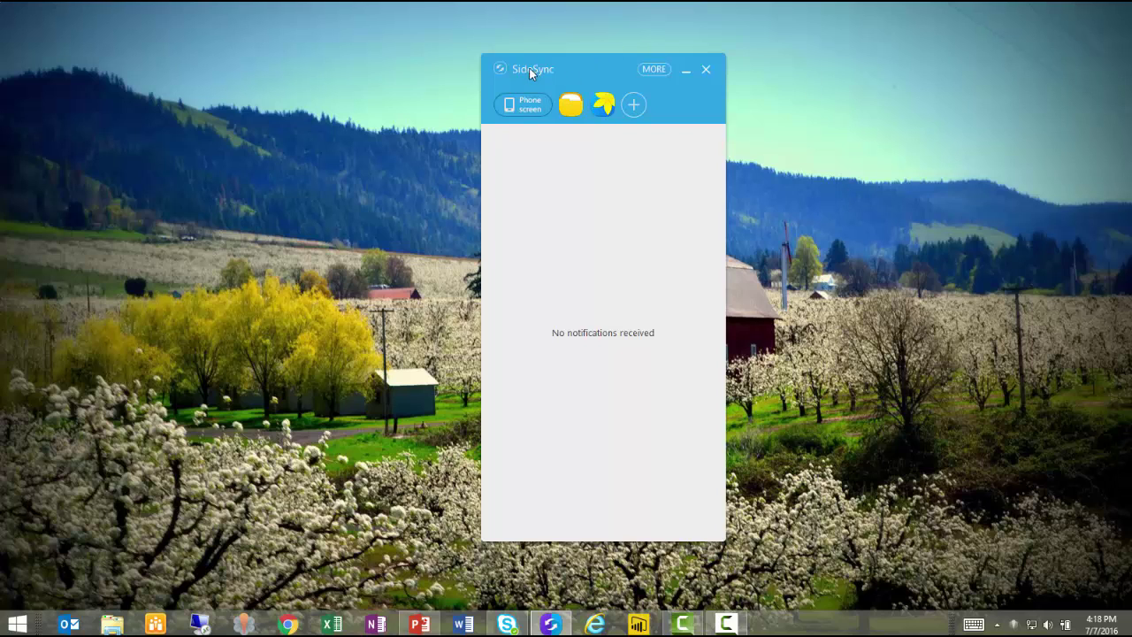
pyautogui.moveTo(549, 74)
pyautogui.click(528, 109)
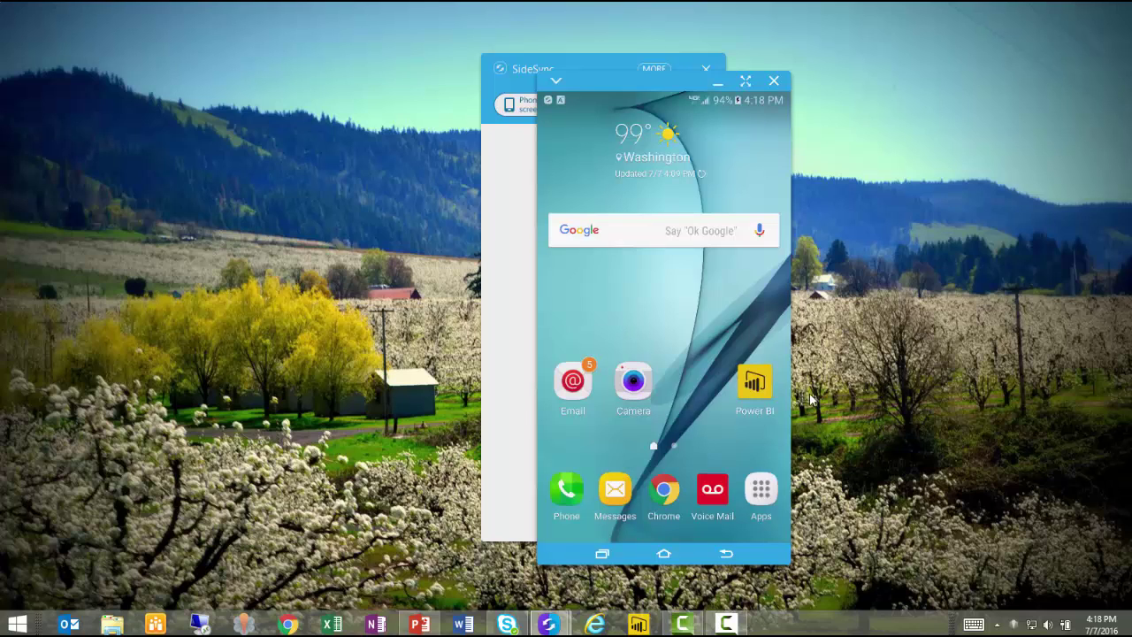
pyautogui.click(756, 386)
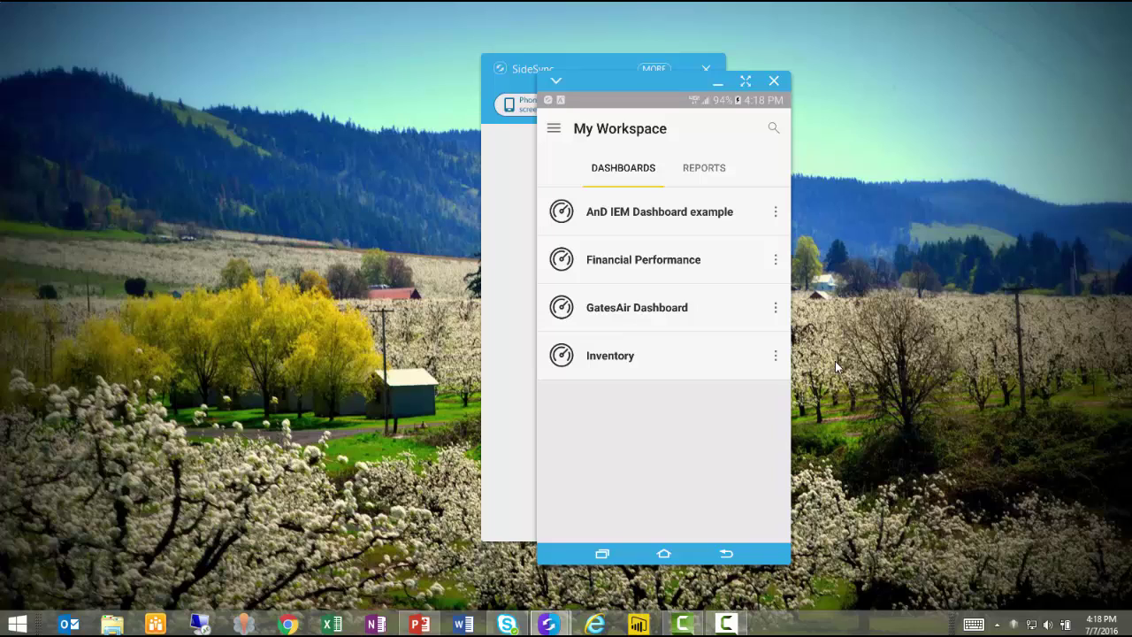
pyautogui.click(639, 212)
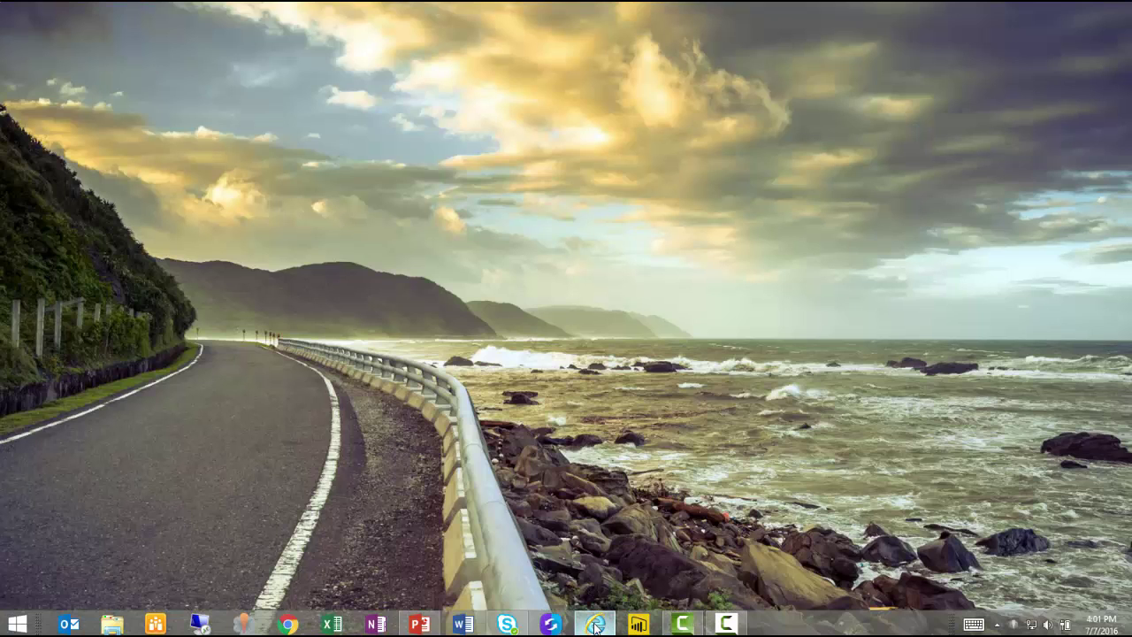
# Step: Open Dynamics AX's Category and product management workspace and start adding Power BI tiles
pyautogui.click(608, 502)
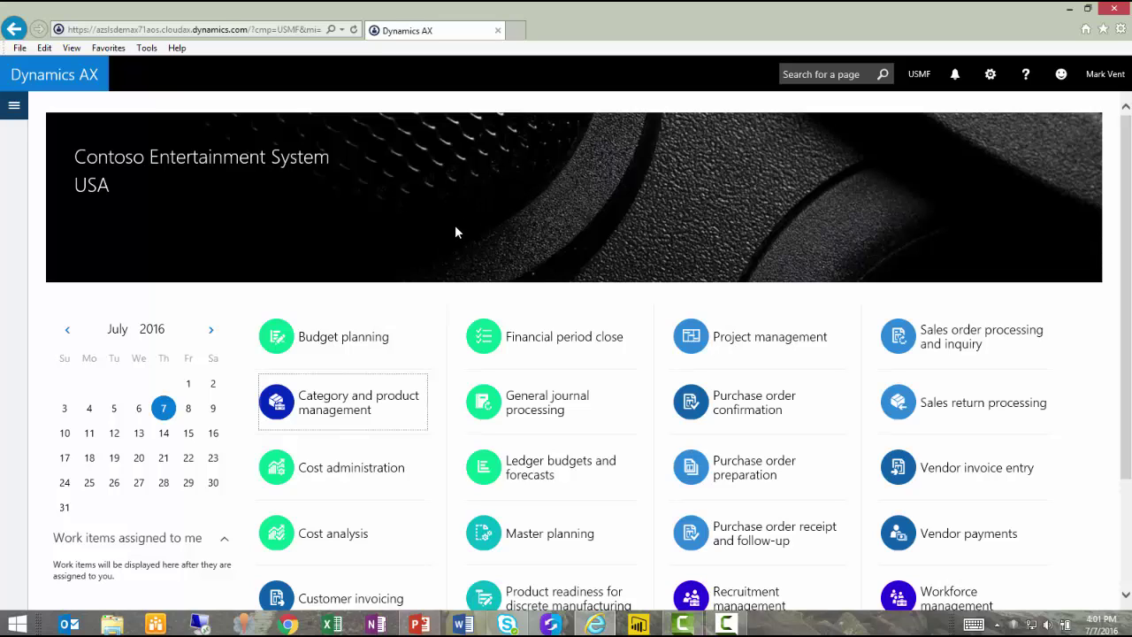
pyautogui.click(334, 409)
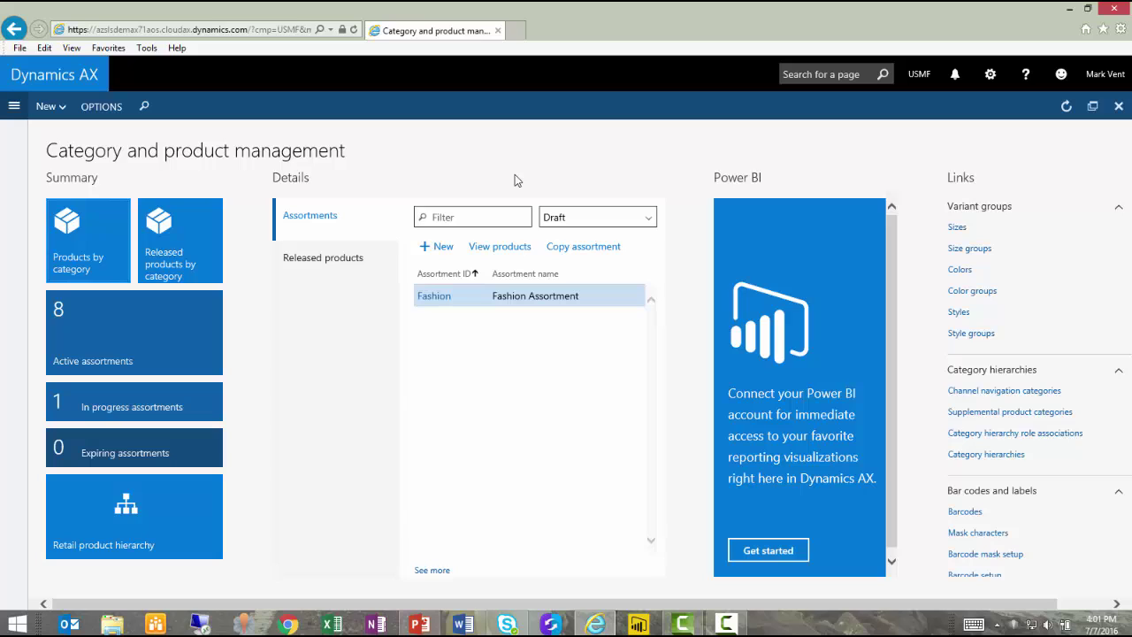
pyautogui.click(822, 379)
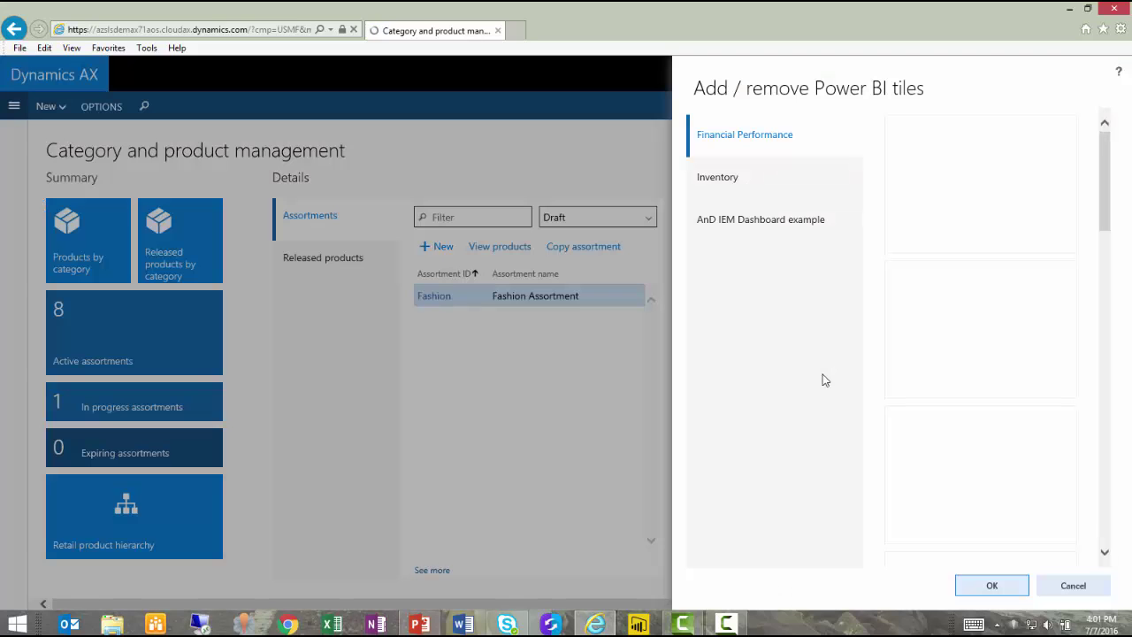
# Step: From the AnD IEM Dashboard example, select the Sales by business unit and Sales by region tiles
pyautogui.click(759, 227)
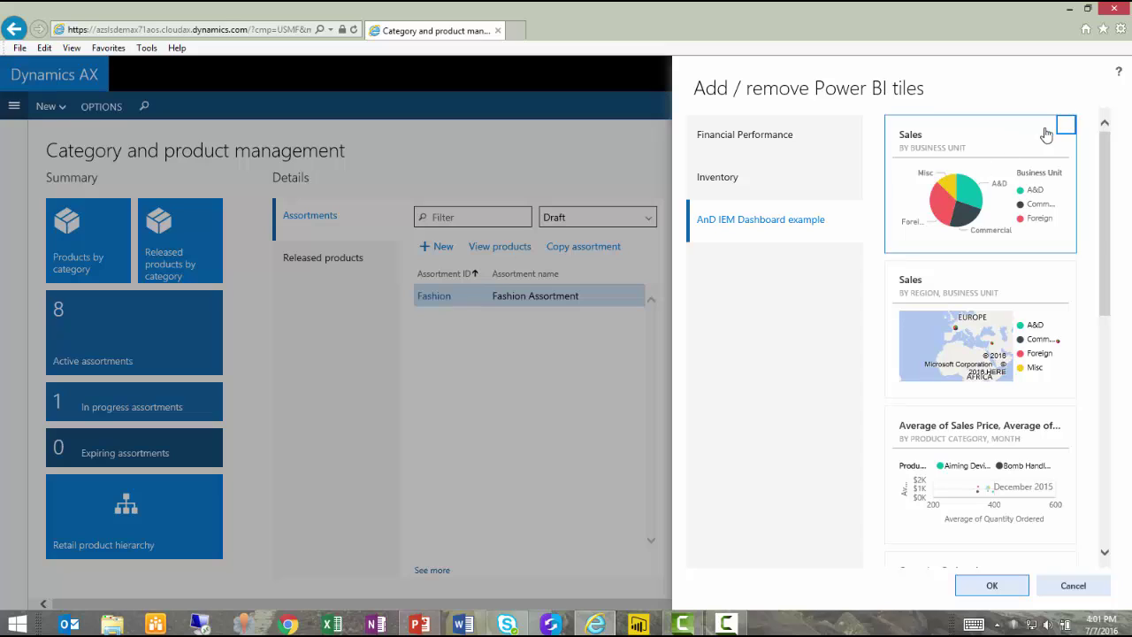
pyautogui.click(1066, 128)
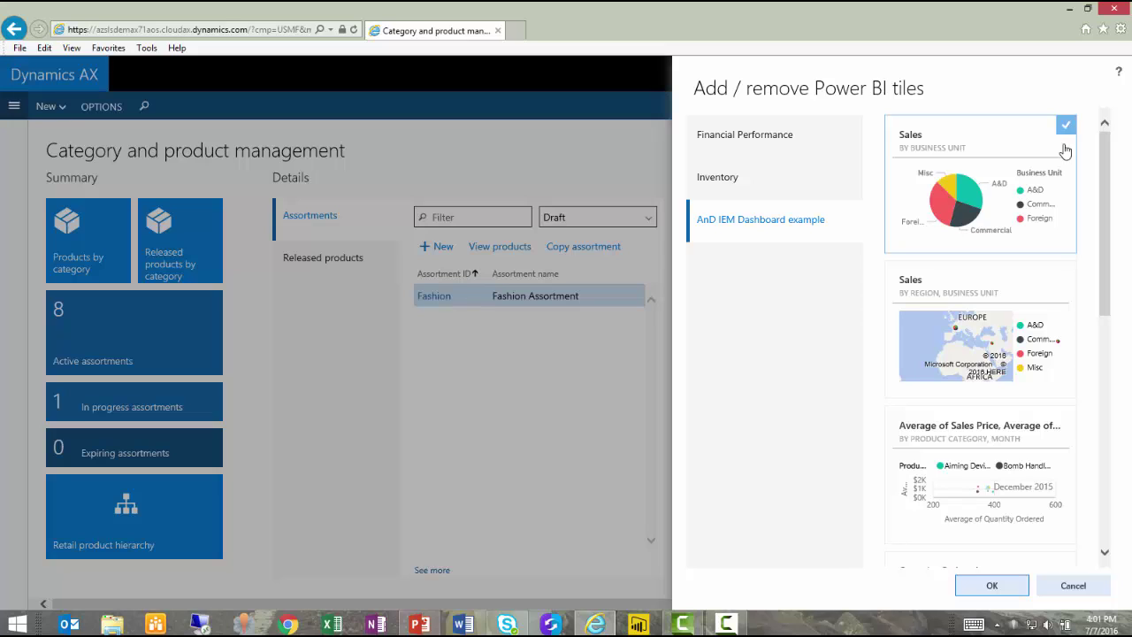
pyautogui.moveTo(1052, 317)
pyautogui.click(1066, 275)
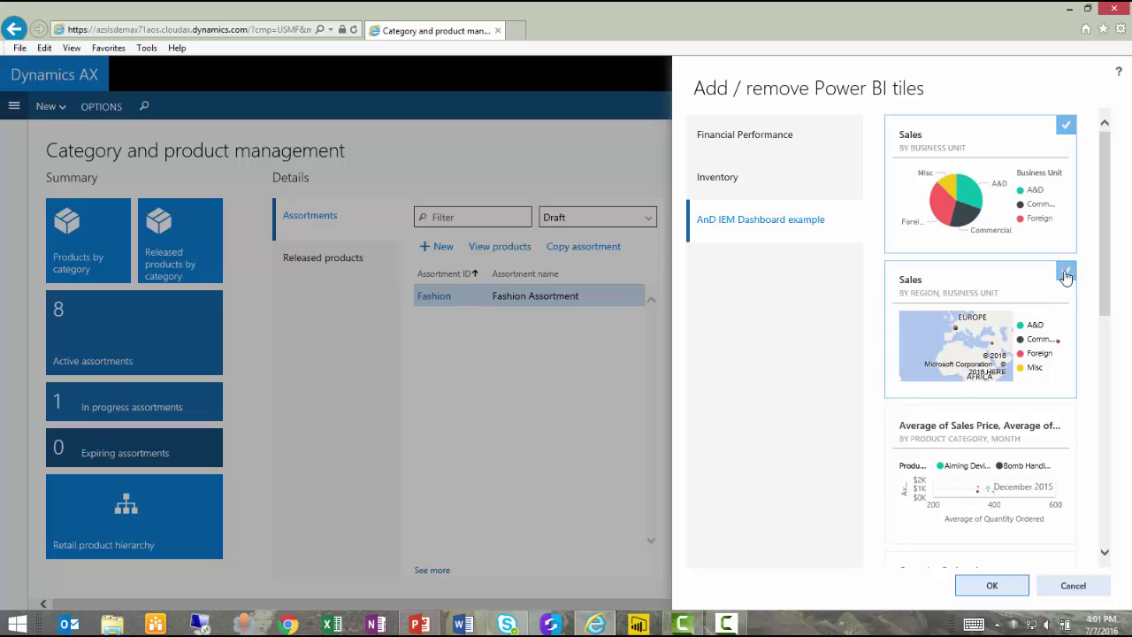
# Step: Confirm adding both Sales tiles and scroll right to view them
pyautogui.click(992, 586)
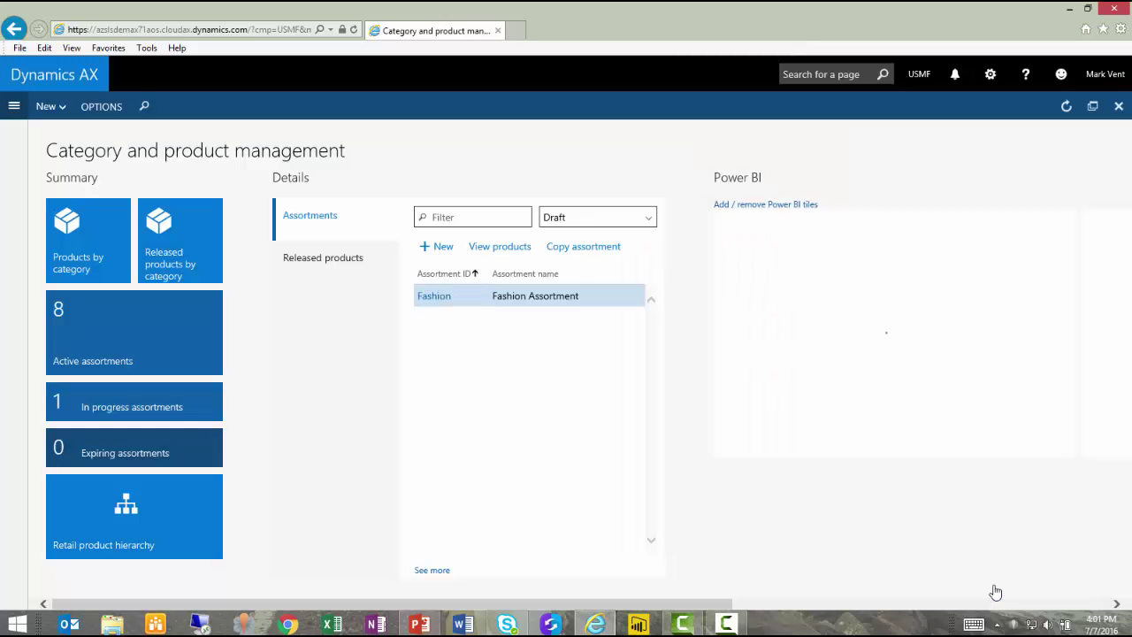
pyautogui.moveTo(721, 607); pyautogui.dragTo(656, 610)
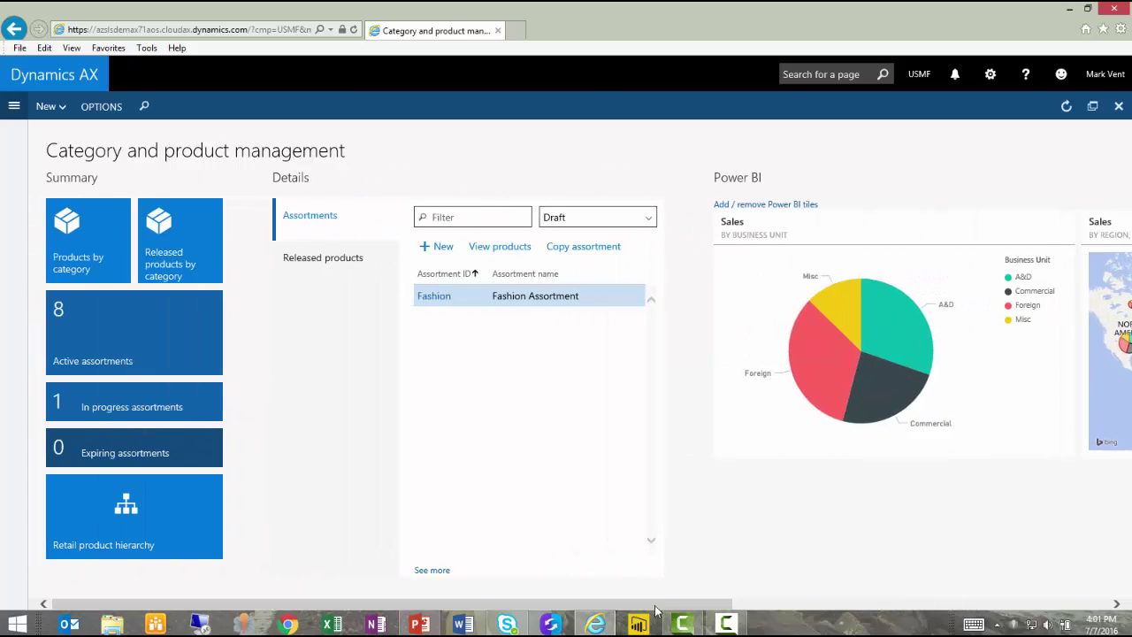